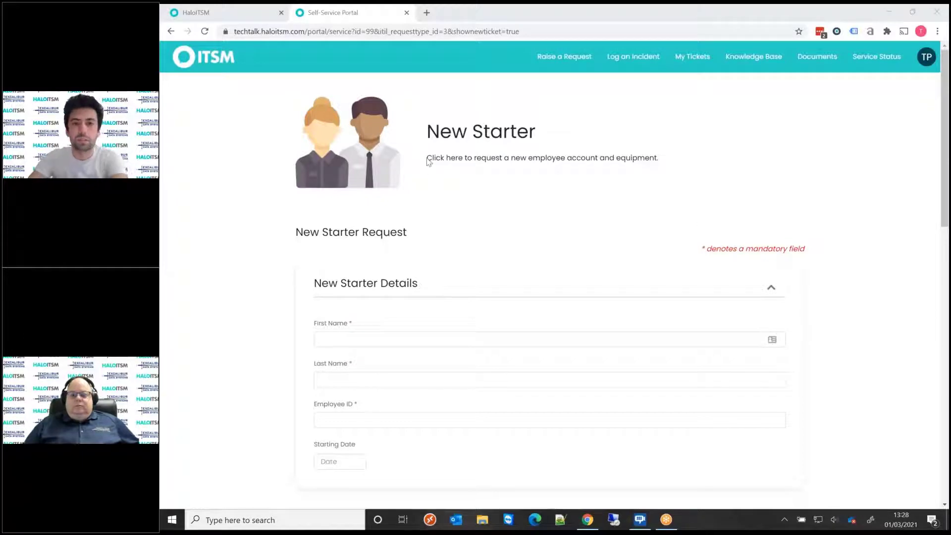
- Examine the New Starter Details fields on the self-service portal's New Starter request form
scroll(405, 361, down, 1)
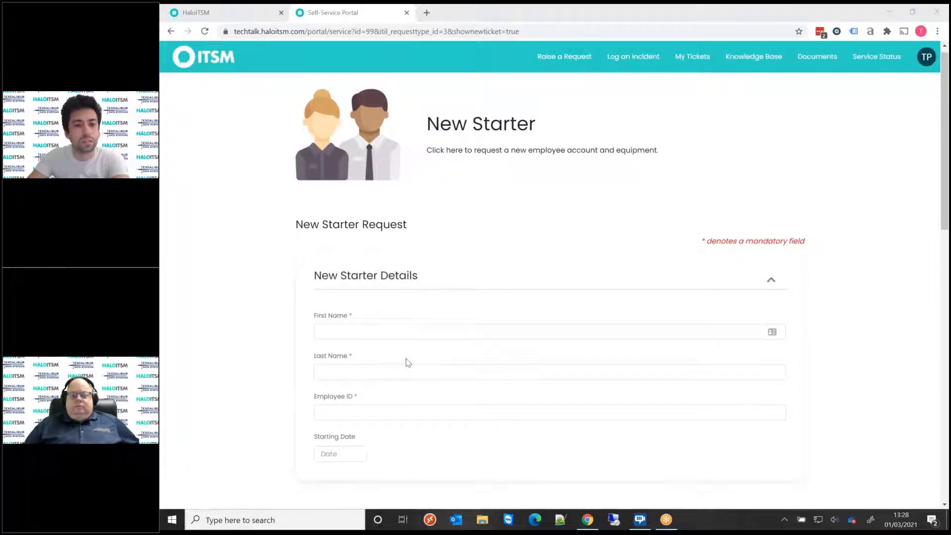
scroll(344, 380, up, 1)
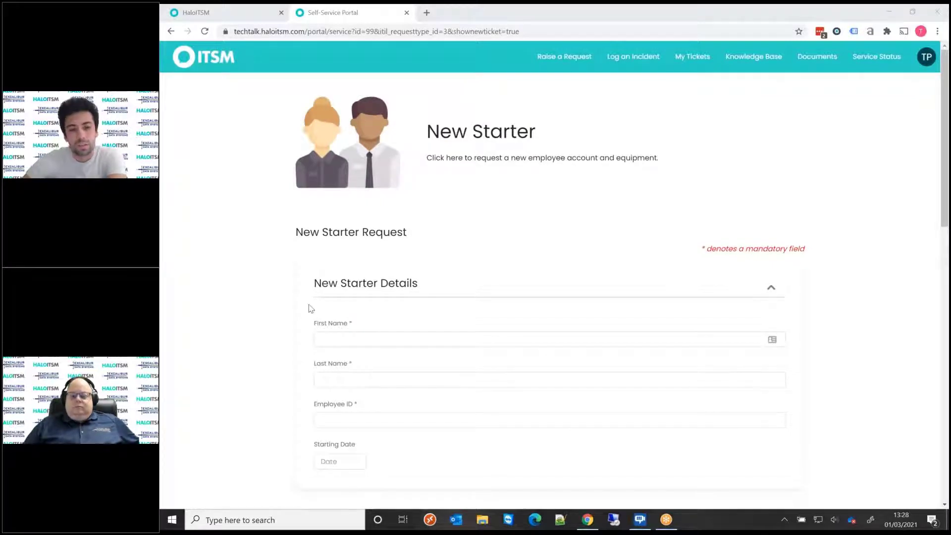
scroll(382, 354, down, 2)
click(369, 236)
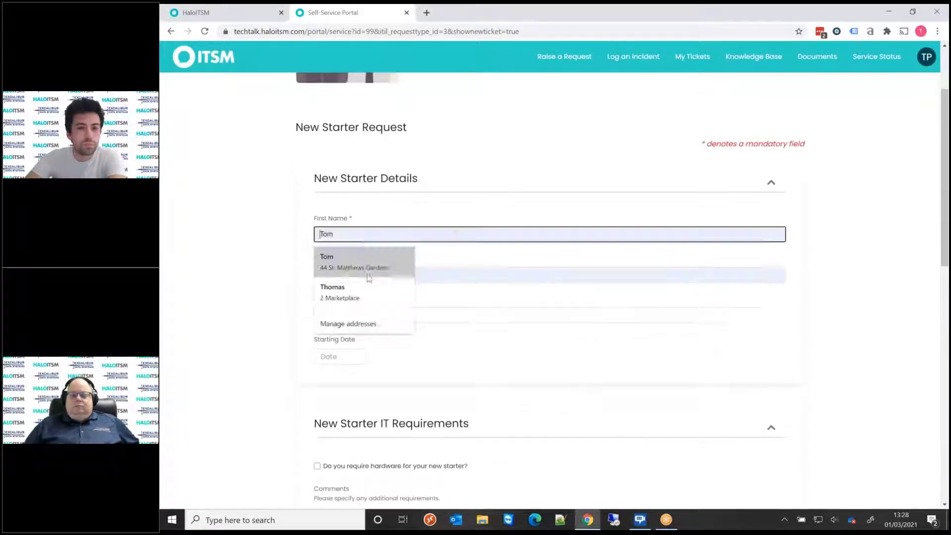
click(308, 254)
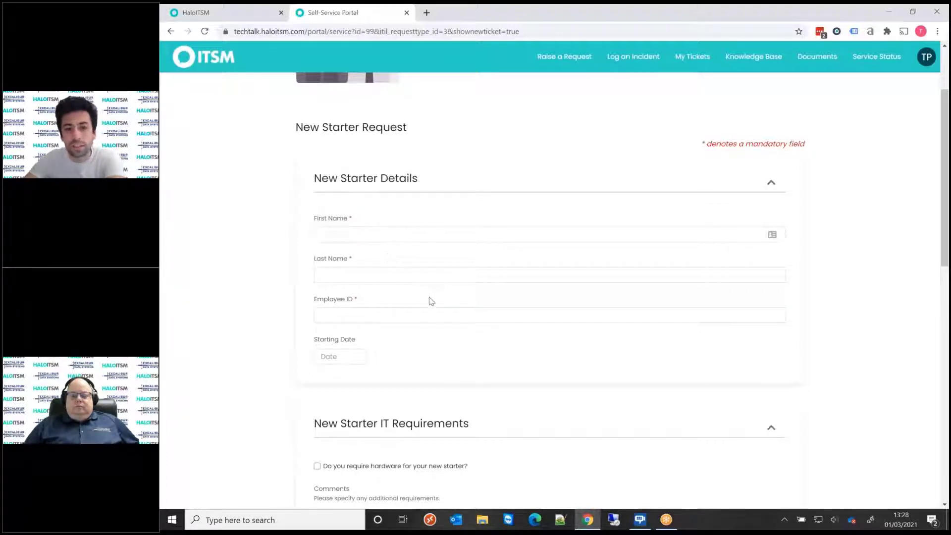
scroll(429, 300, up, 1)
scroll(310, 322, up, 1)
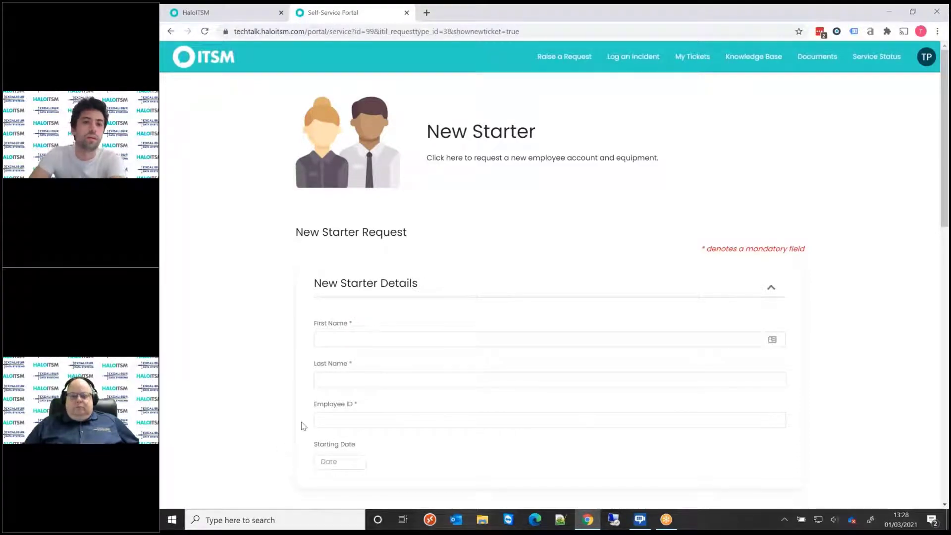
- Switch to the HaloITSM configuration, view the New Starter Request ticket type's defaults, and open its field list for editing
click(244, 13)
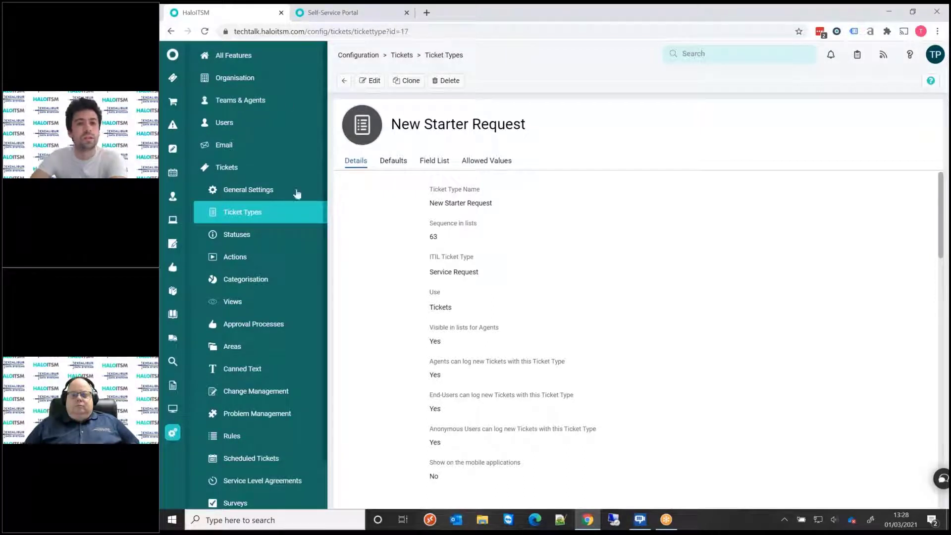
click(396, 165)
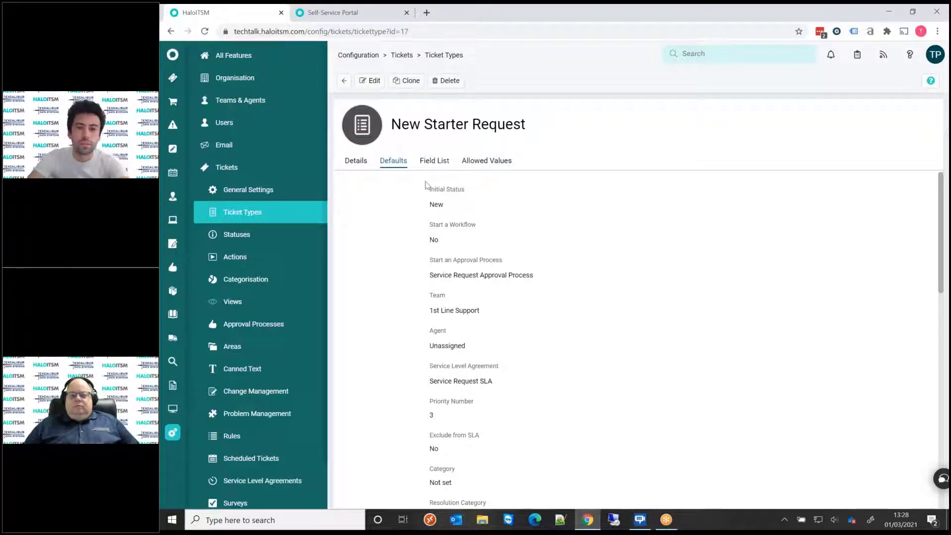
click(431, 163)
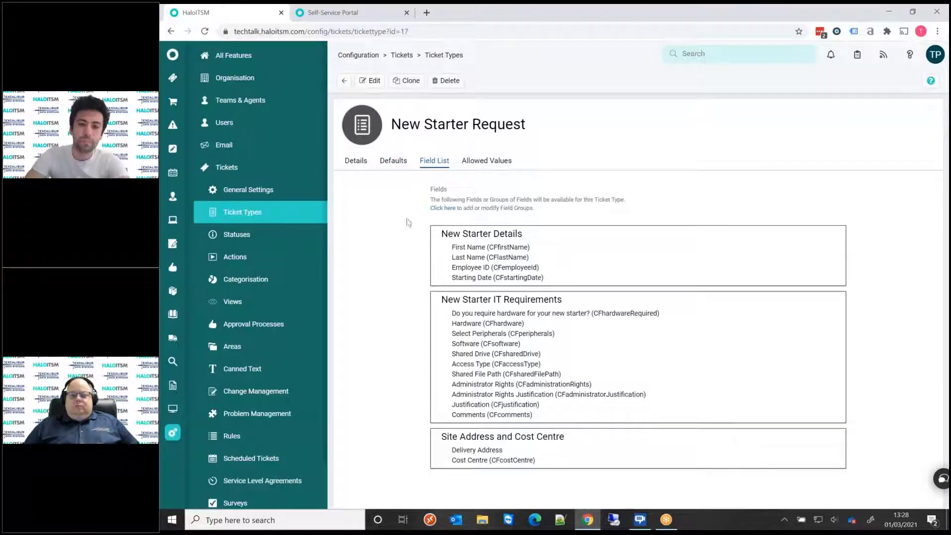
click(372, 81)
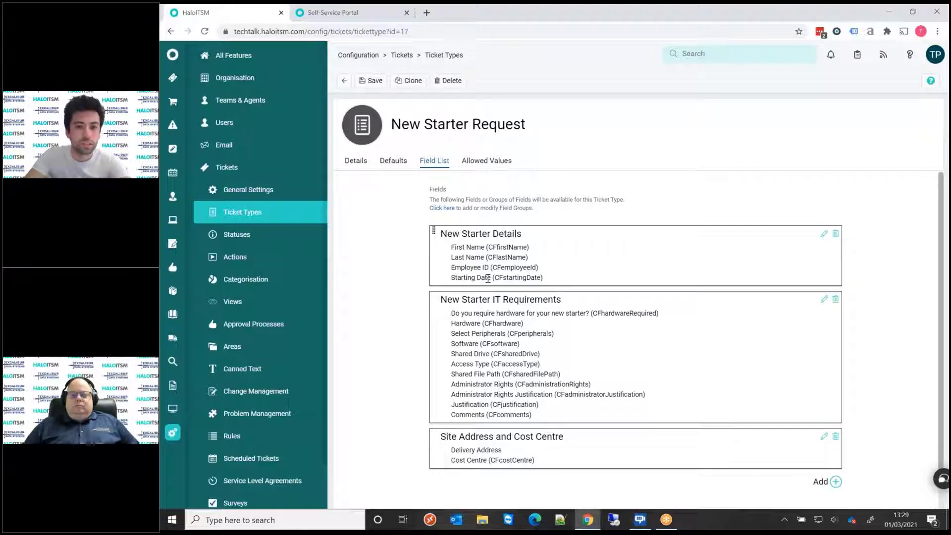
- Compare the ticket type's field list with the fields on the self-service New Starter form
click(342, 12)
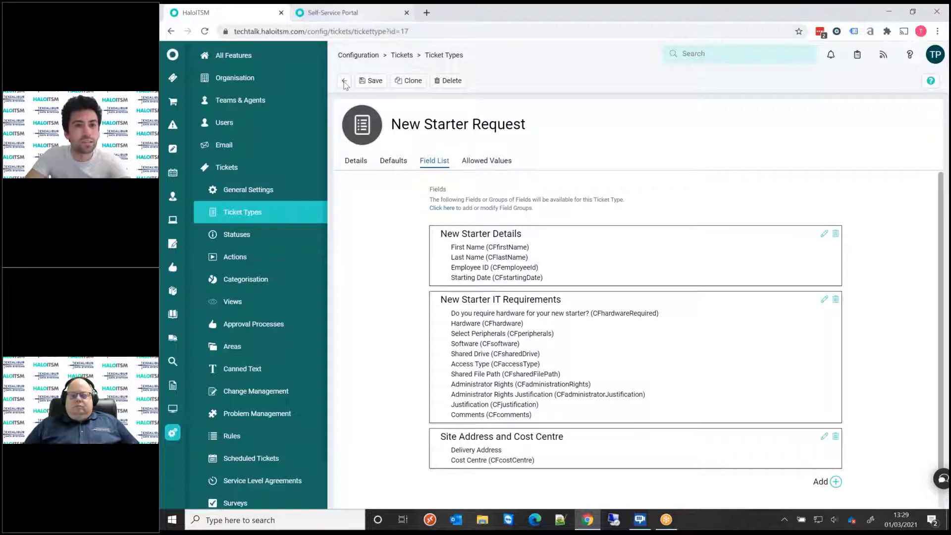
scroll(389, 333, down, 1)
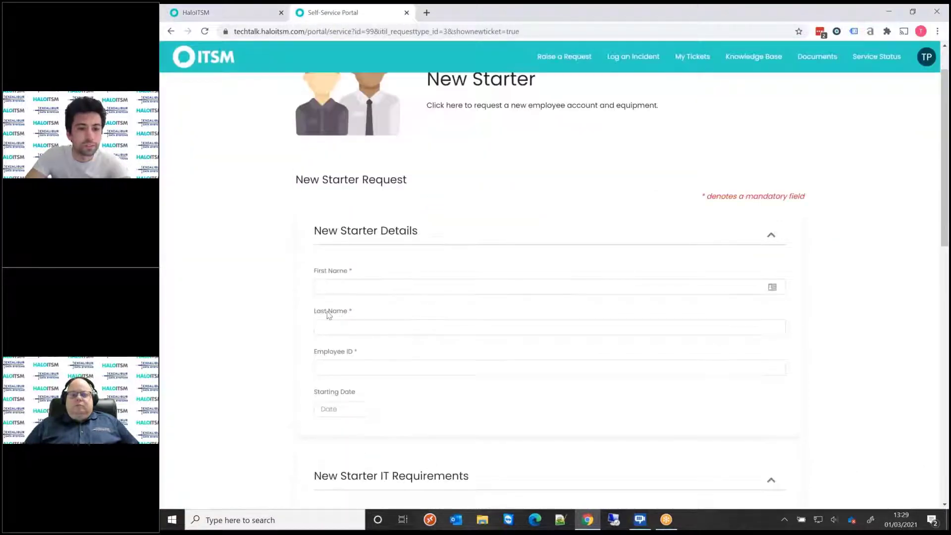
click(213, 12)
- Start adding a field to the New Starter Request field list and browse the existing fields available
scroll(583, 359, down, 1)
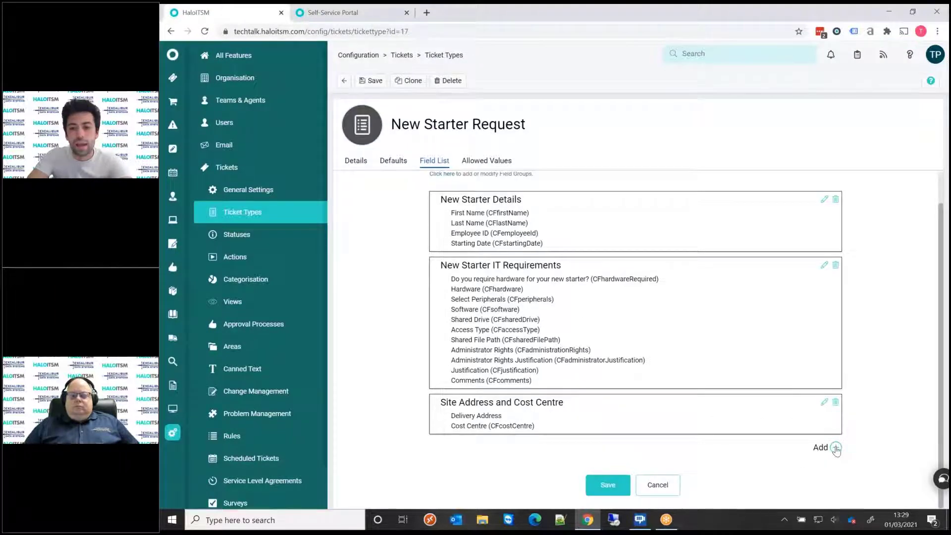
click(836, 448)
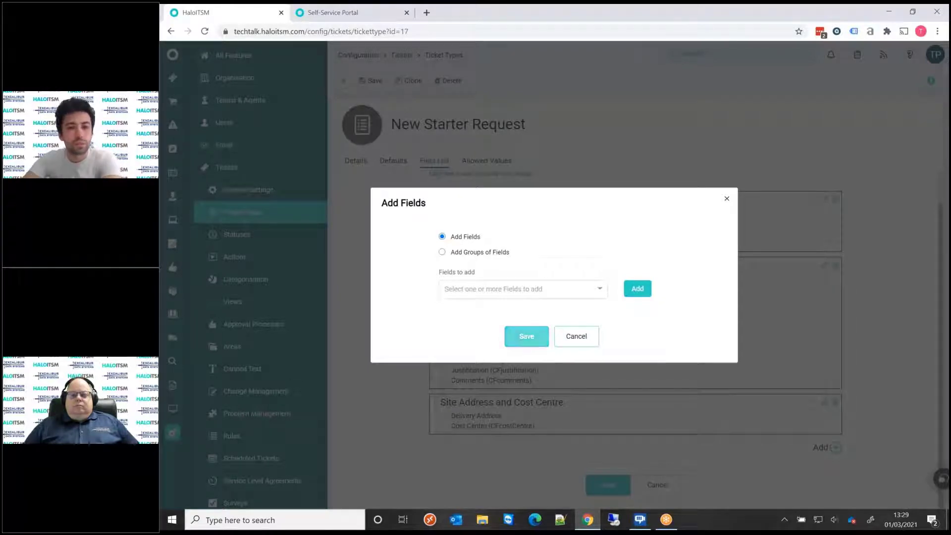
click(501, 288)
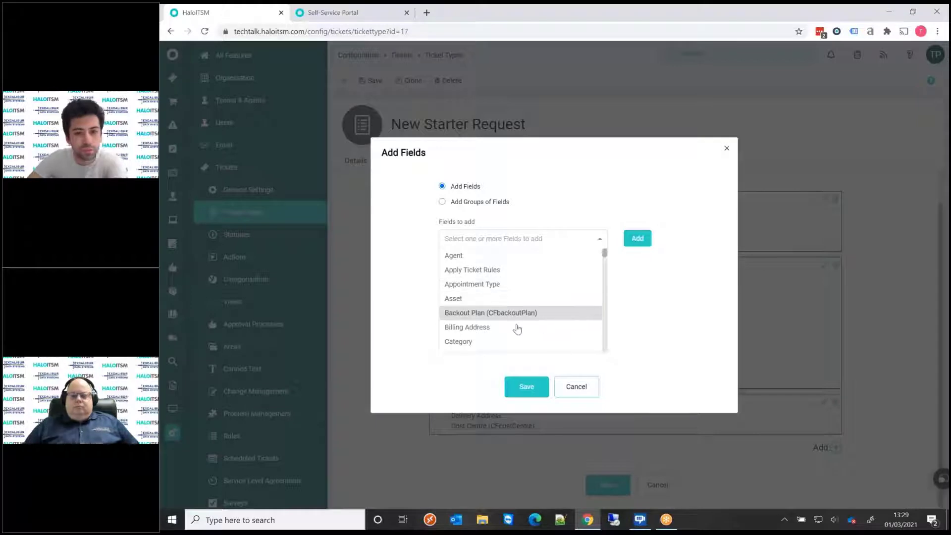
scroll(516, 325, down, 1)
scroll(477, 293, down, 4)
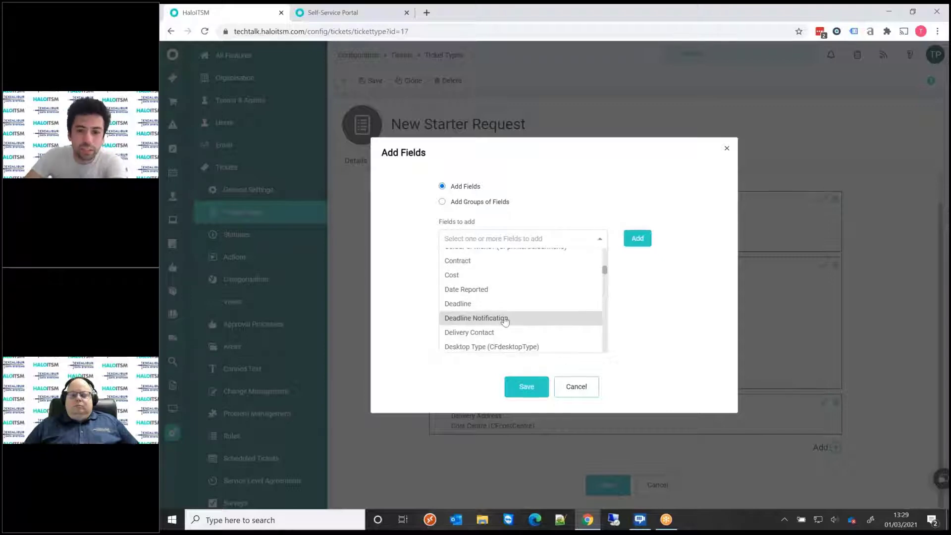
scroll(520, 311, up, 5)
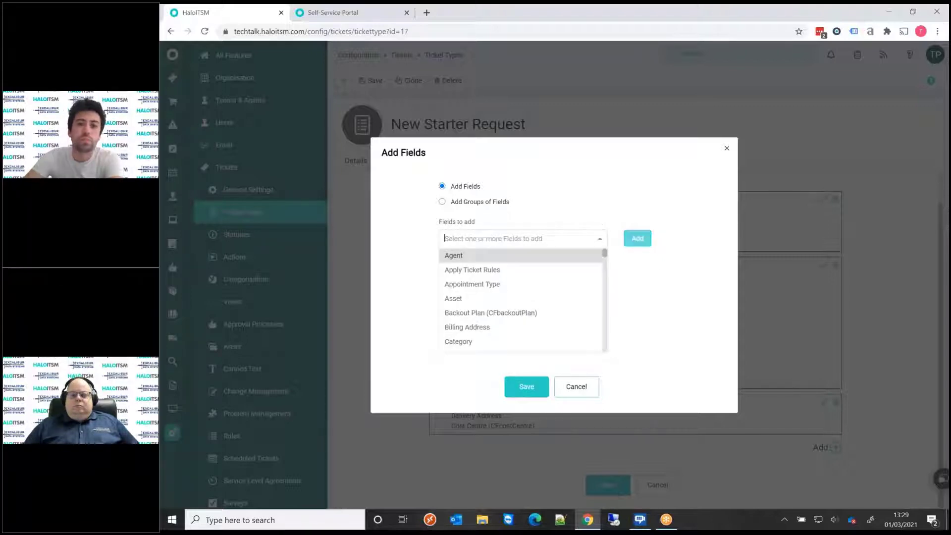
click(655, 271)
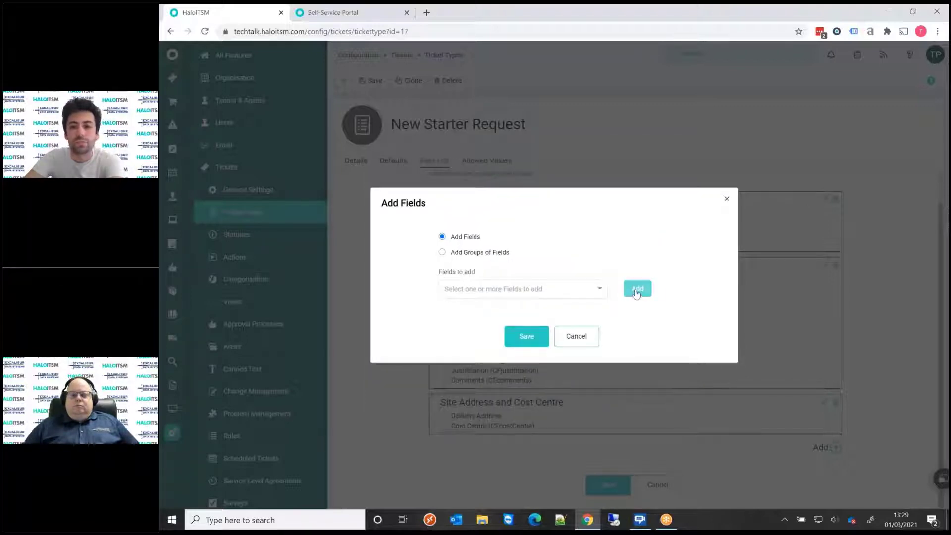
- Start a new custom field with the field name "example" and the field label "Example"
click(636, 293)
mouse_move(667, 528)
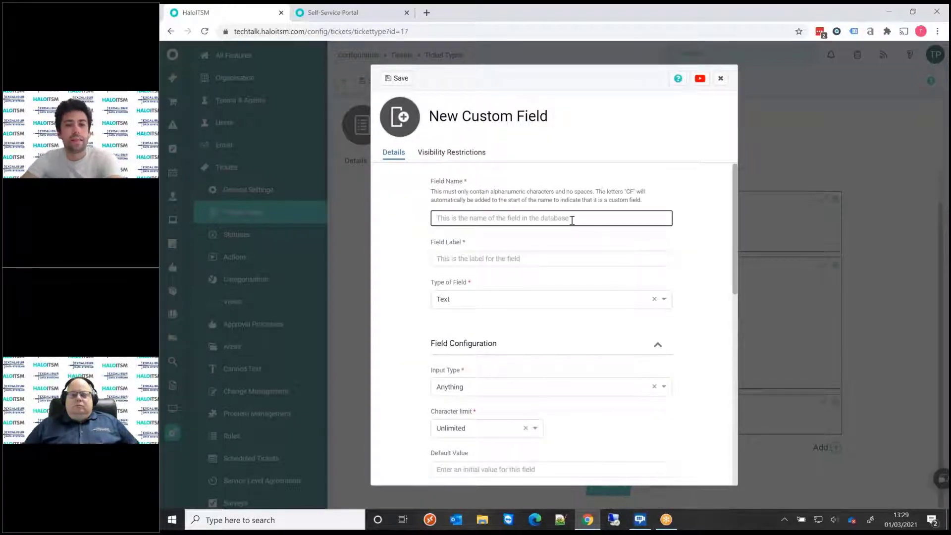
click(477, 216)
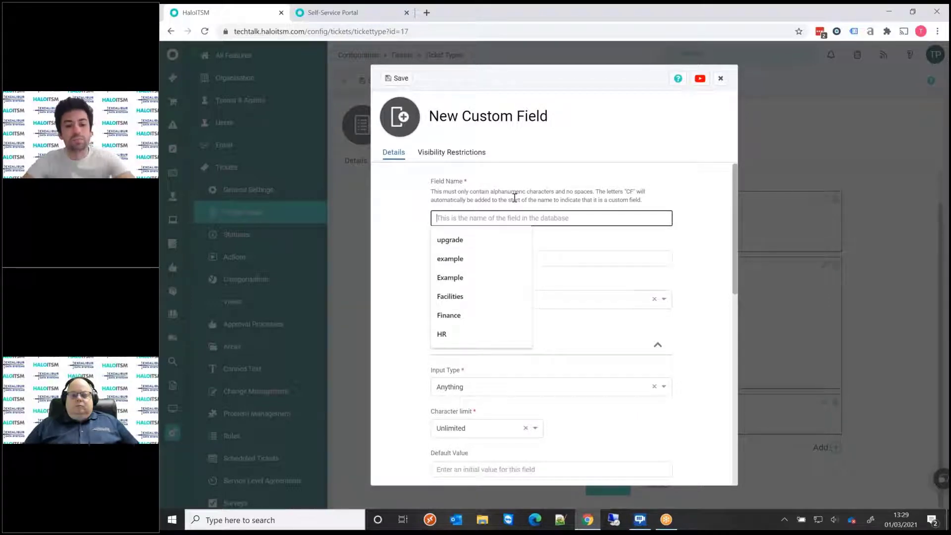
text(example)
key(Tab)
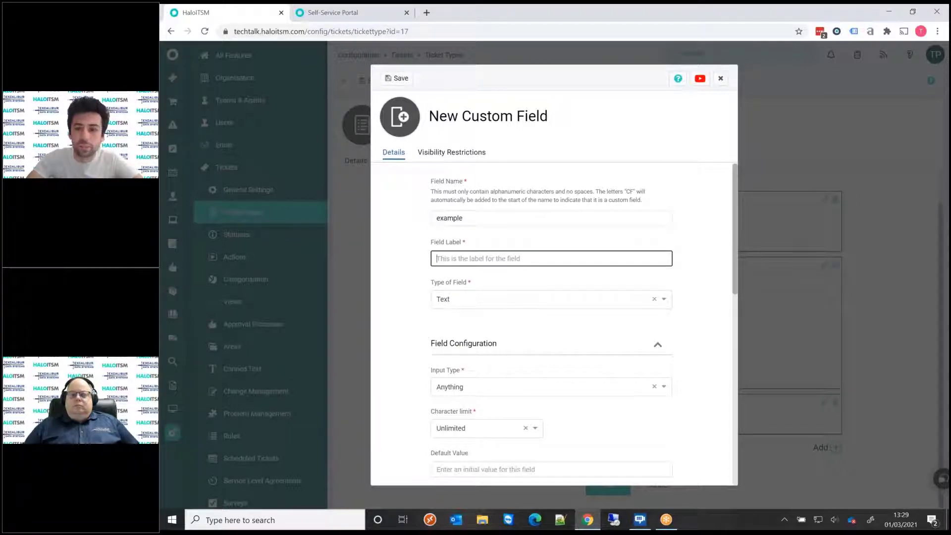
key(Return)
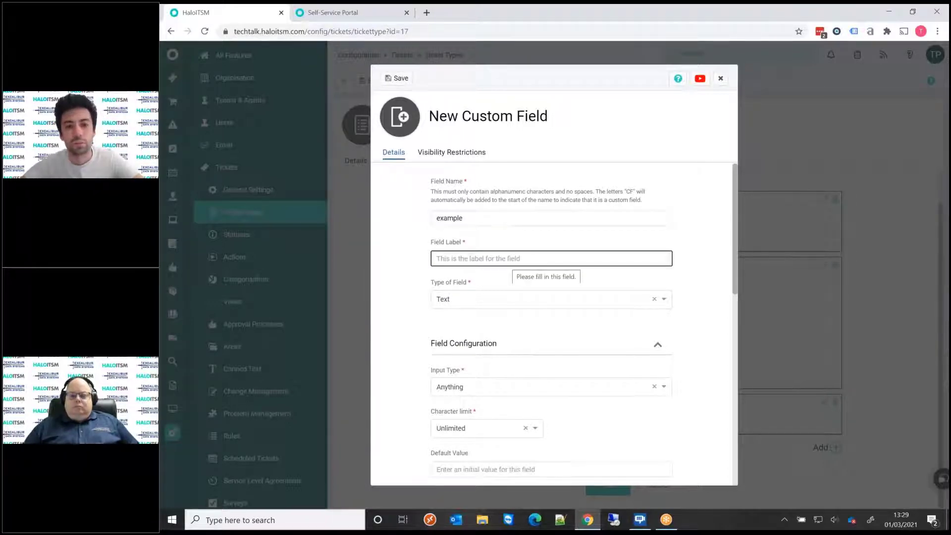
text(Example)
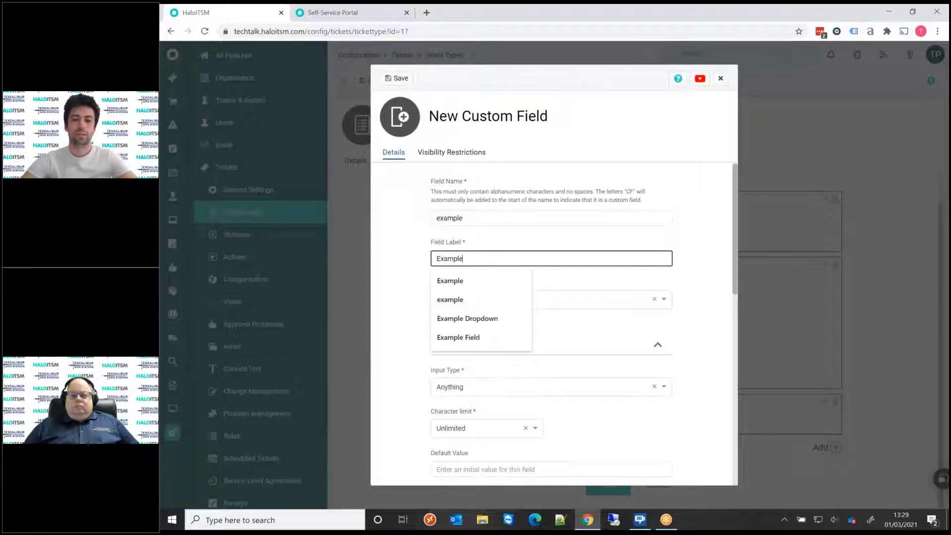
click(397, 246)
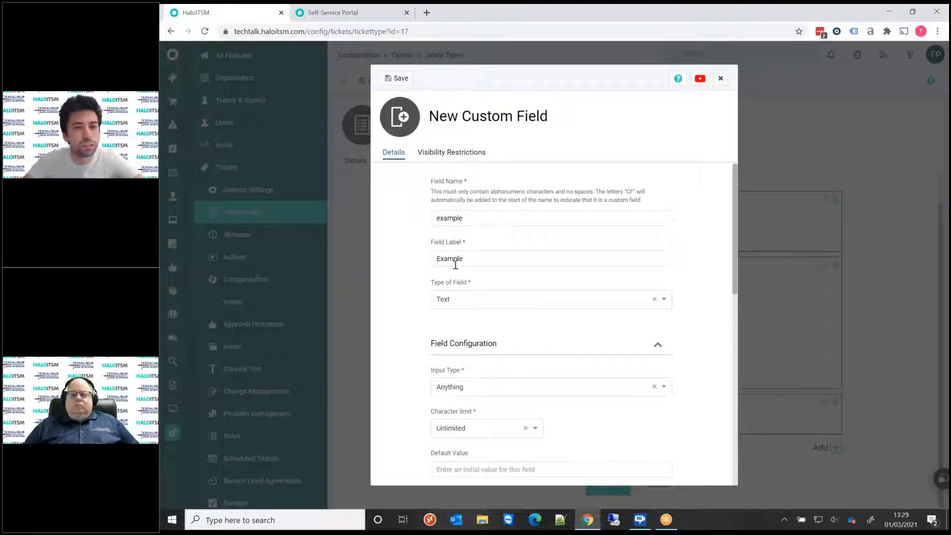
- Check the field labels on the self-service New Starter form and return to the new custom field
click(342, 17)
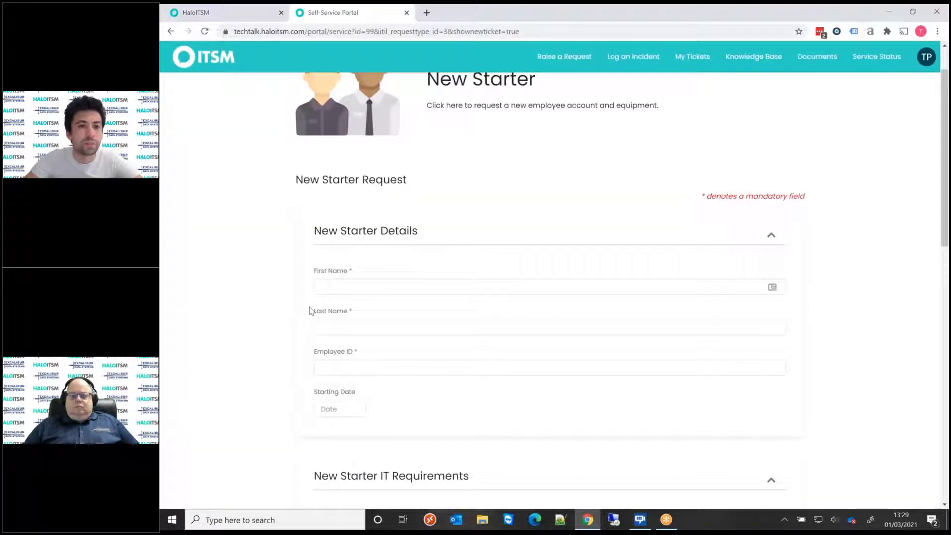
click(248, 16)
scroll(495, 252, down, 1)
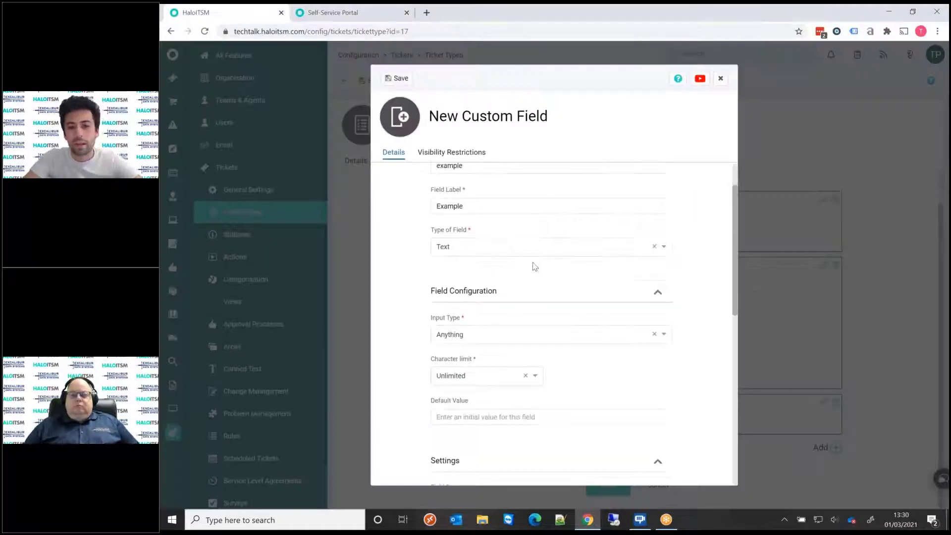
scroll(515, 304, up, 1)
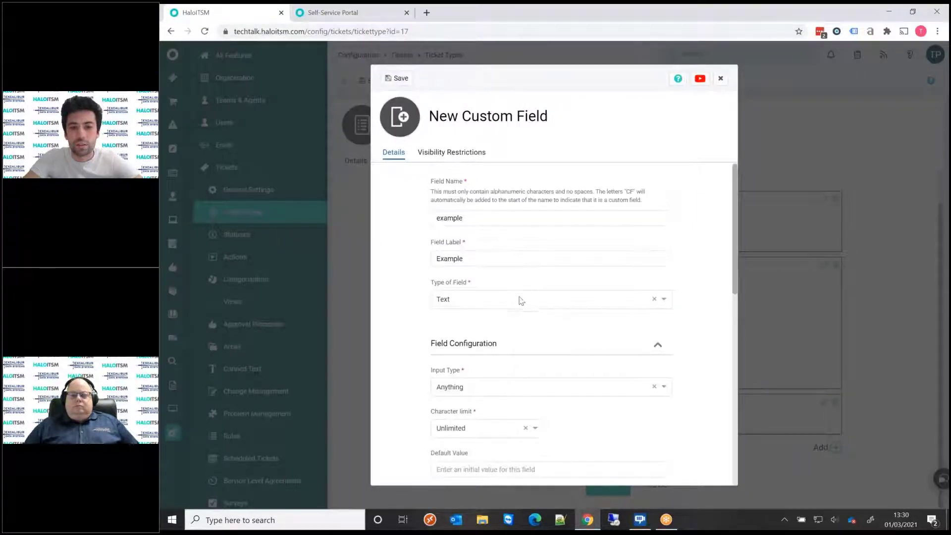
- Try the Text and Memo field types on the new custom field
click(521, 299)
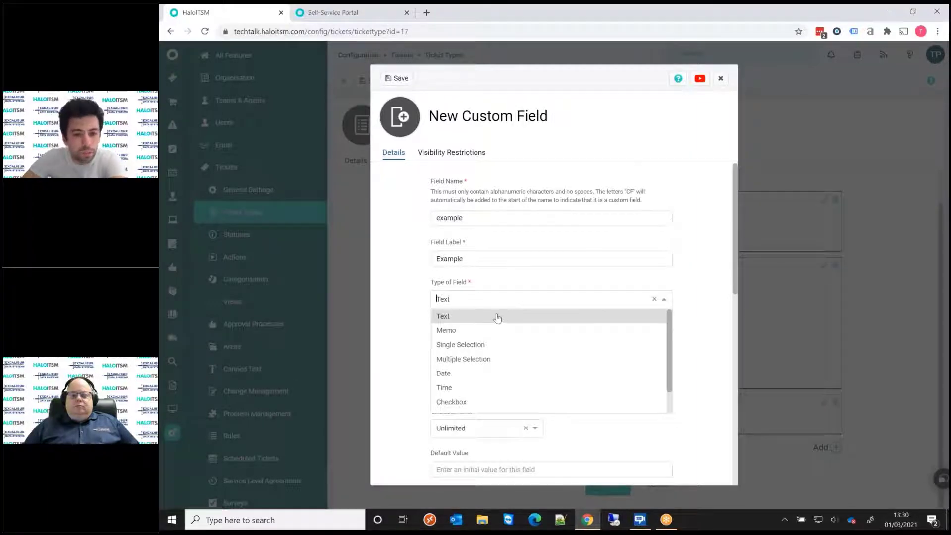
click(498, 317)
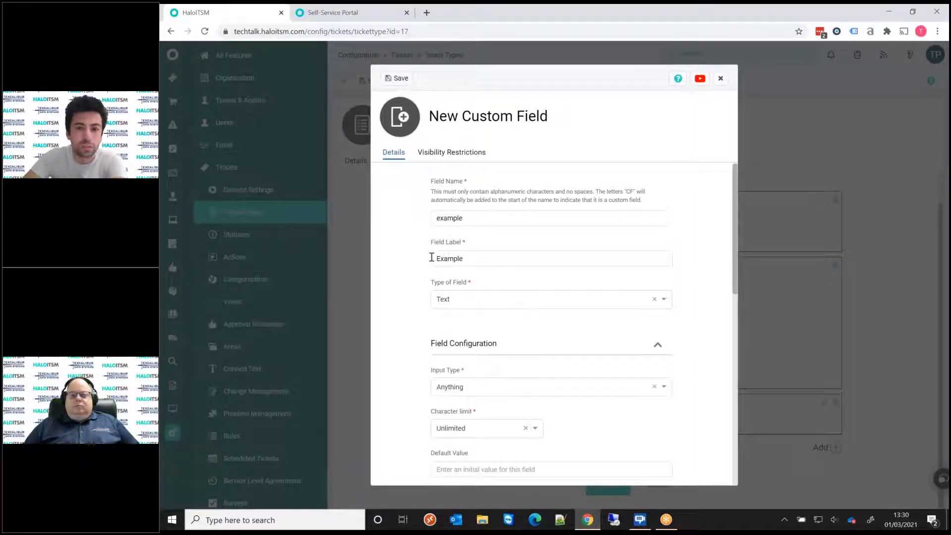
click(473, 260)
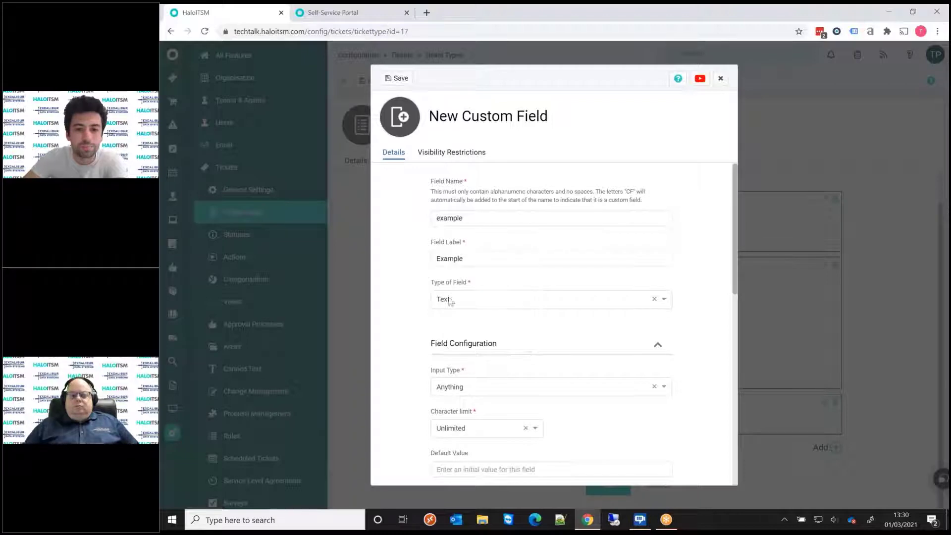
click(448, 299)
click(461, 332)
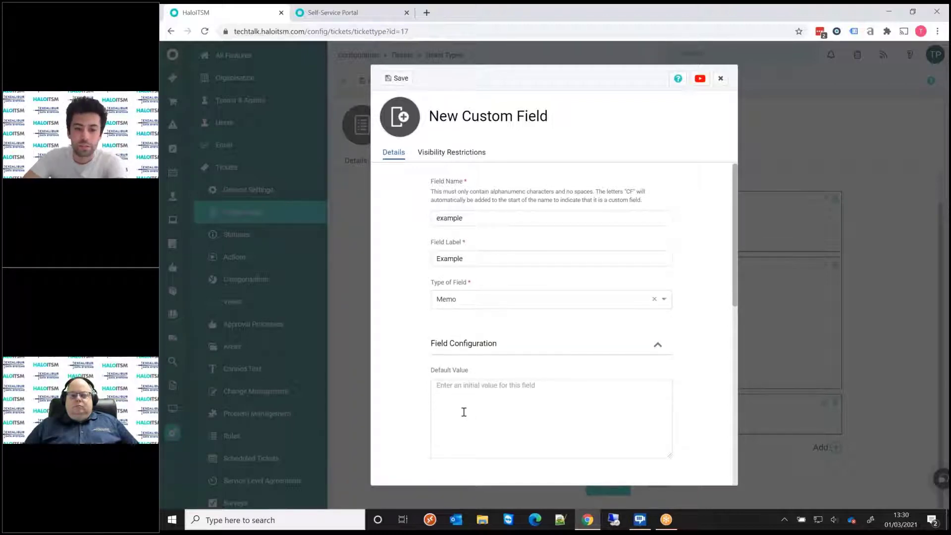
click(497, 416)
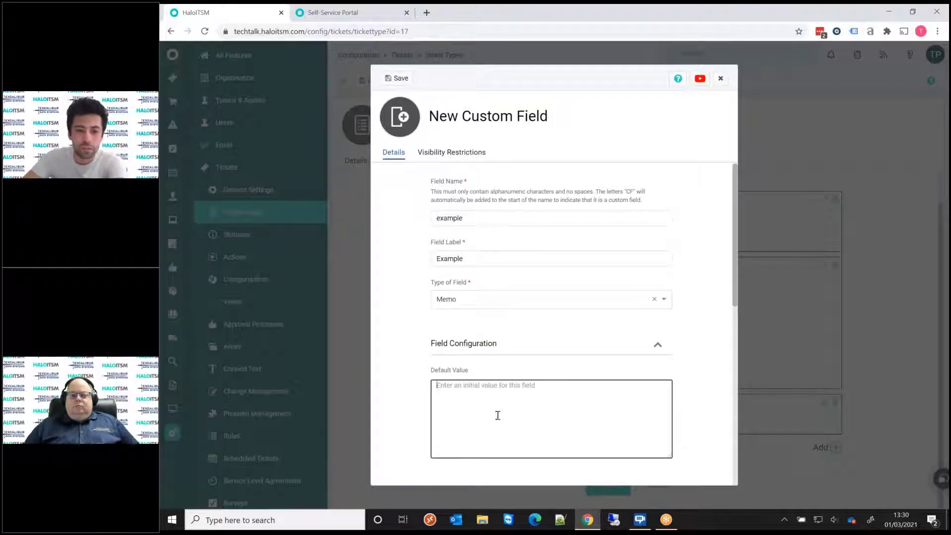
- Set the custom field's type to Single Selection and view its field configuration options
click(504, 304)
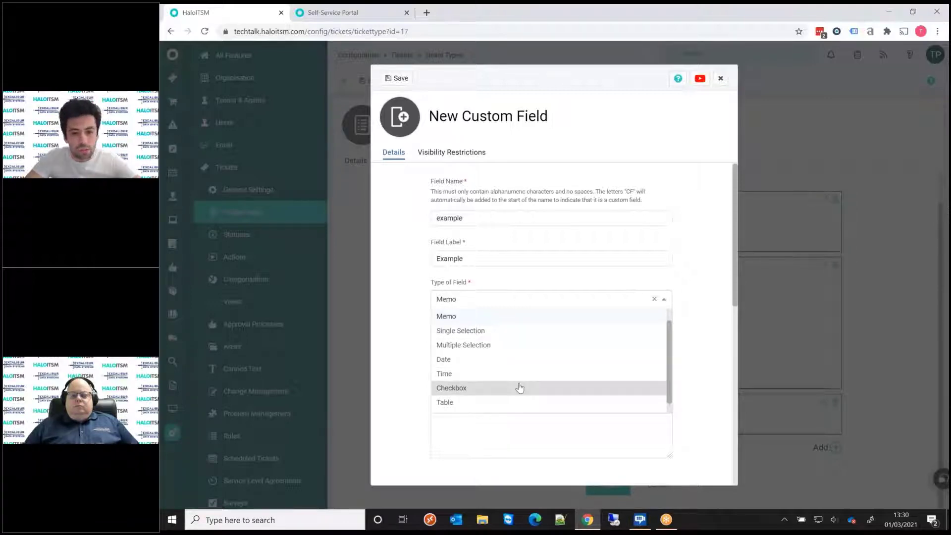
scroll(494, 394, down, 1)
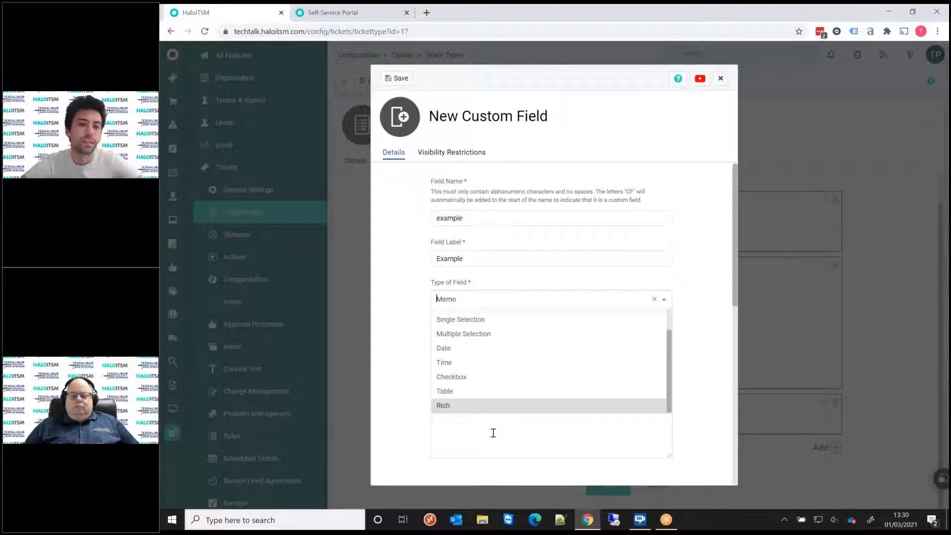
click(471, 321)
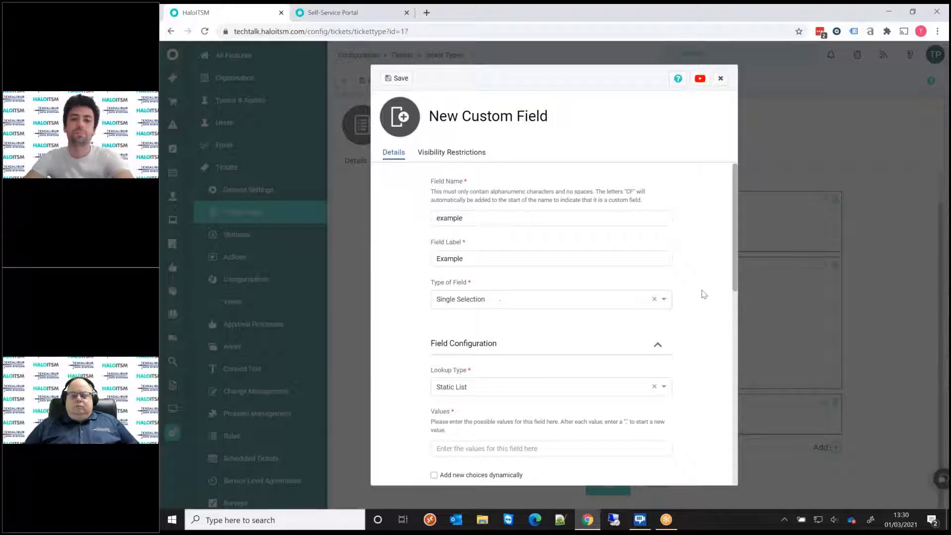
scroll(694, 276, down, 2)
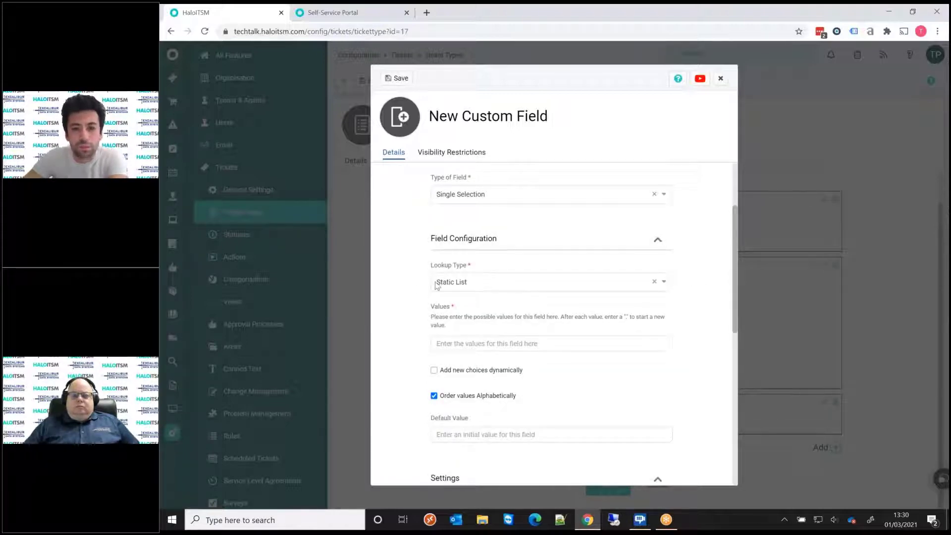
- Keep the Static List lookup type and set the custom field's values to "Option 1,Option 2,Option 3"
click(518, 285)
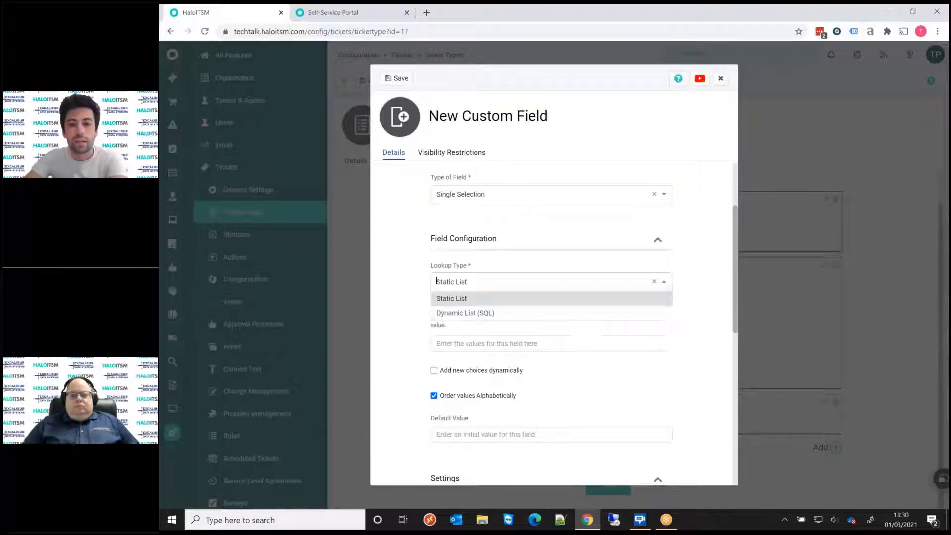
click(394, 284)
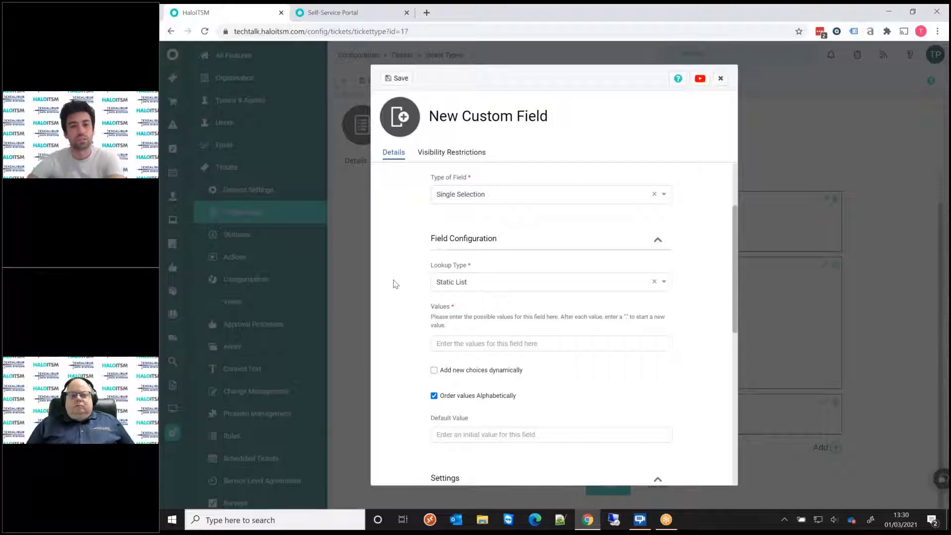
click(513, 341)
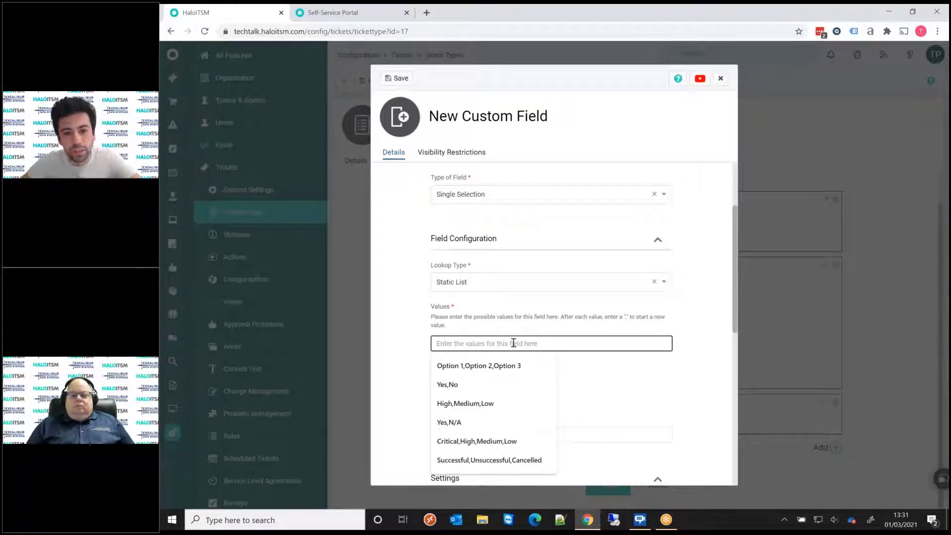
click(453, 367)
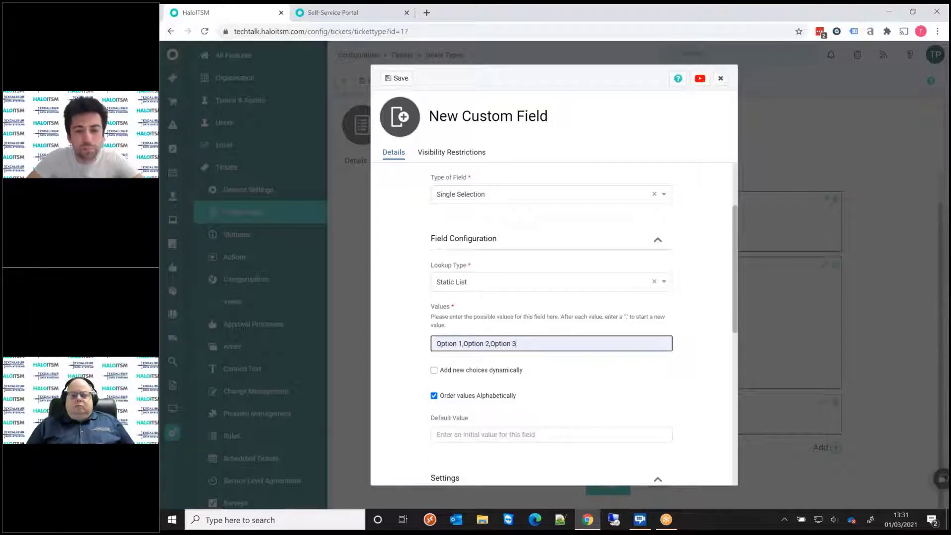
- Examine the lookup types available for the single selection field, leaving Static List selected
click(504, 295)
click(495, 286)
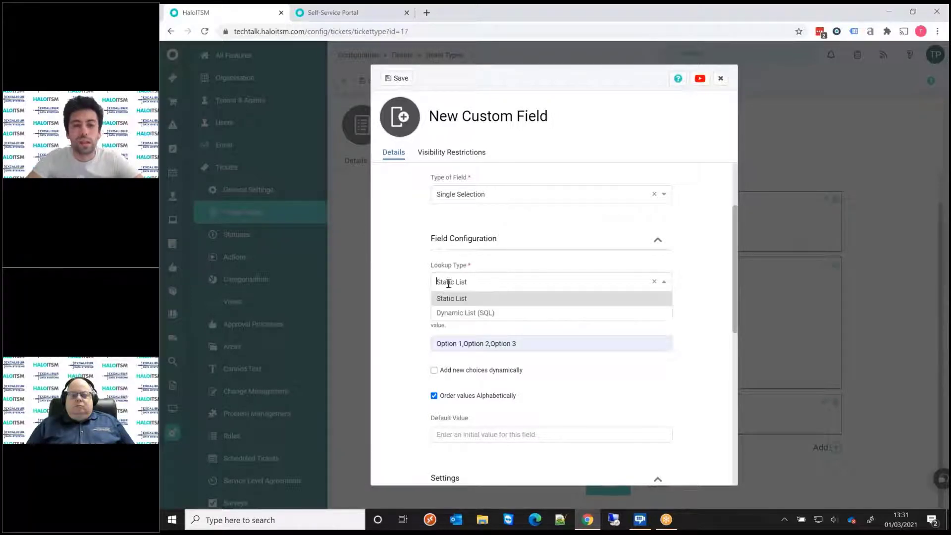
click(420, 290)
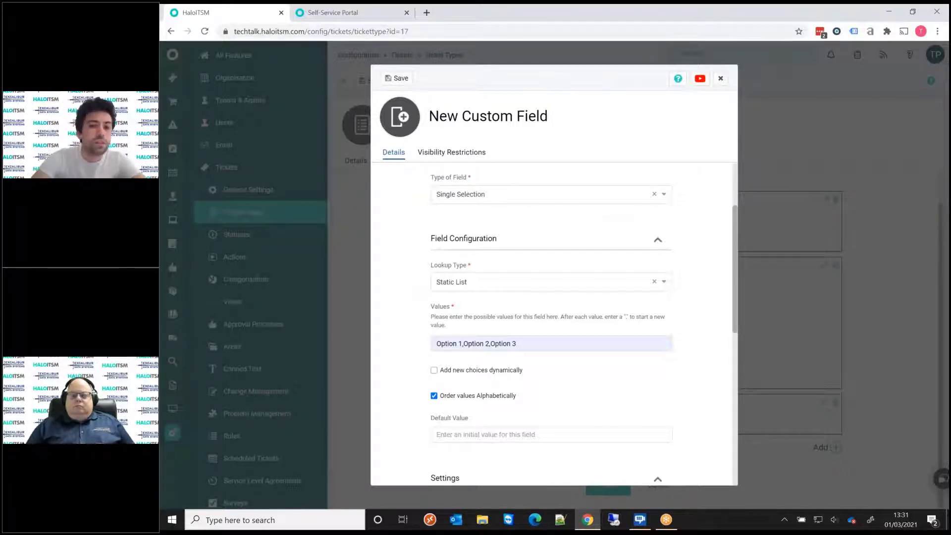
click(455, 282)
click(415, 296)
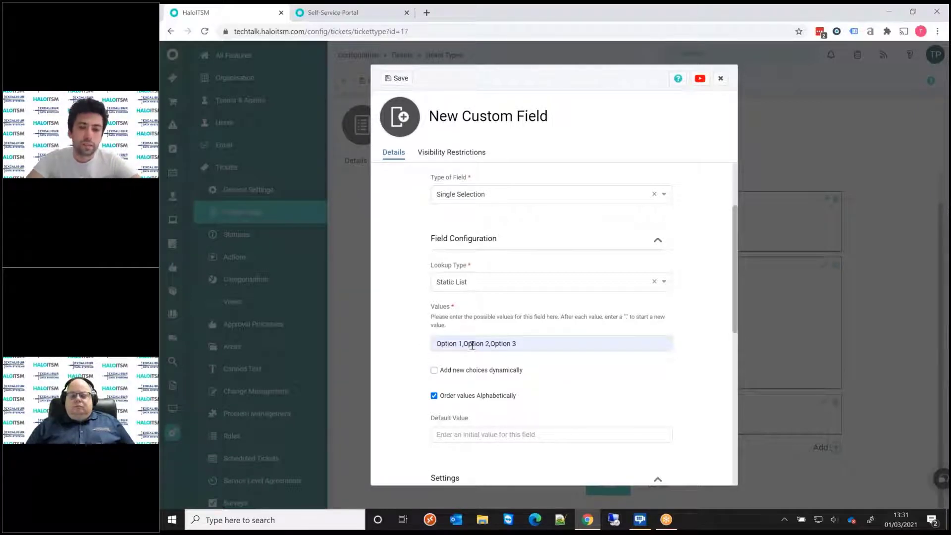
- Review the remaining custom field settings and save the new field with the Additional Fields tab
scroll(473, 338, down, 1)
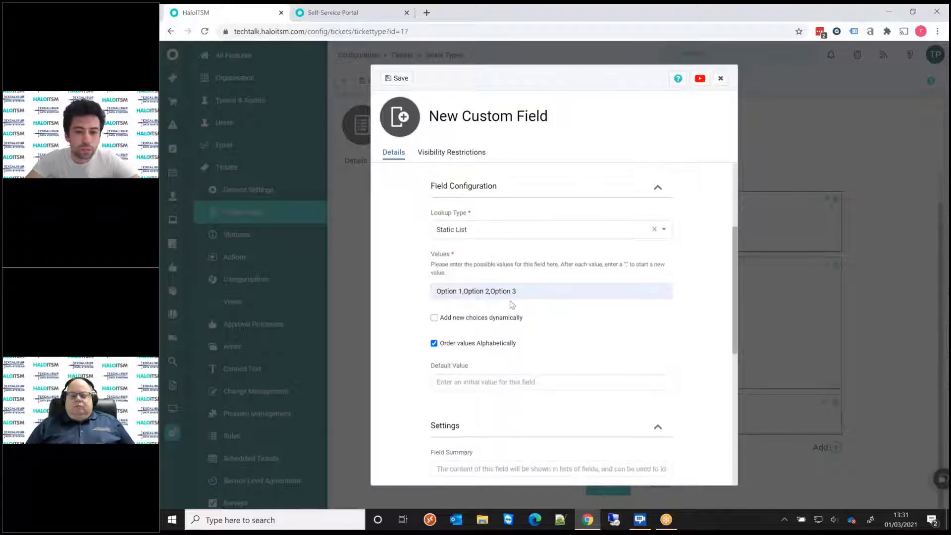
scroll(434, 329, down, 1)
scroll(433, 329, down, 4)
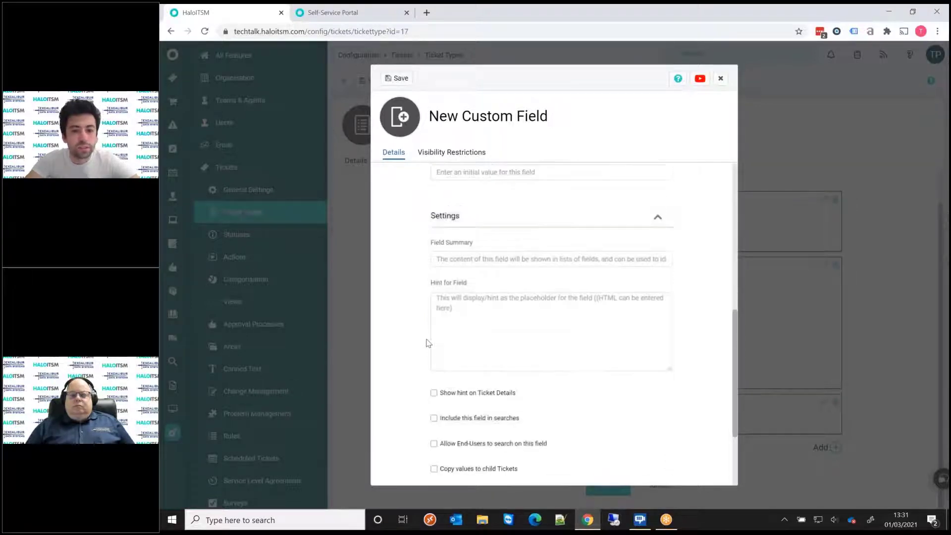
scroll(464, 349, down, 1)
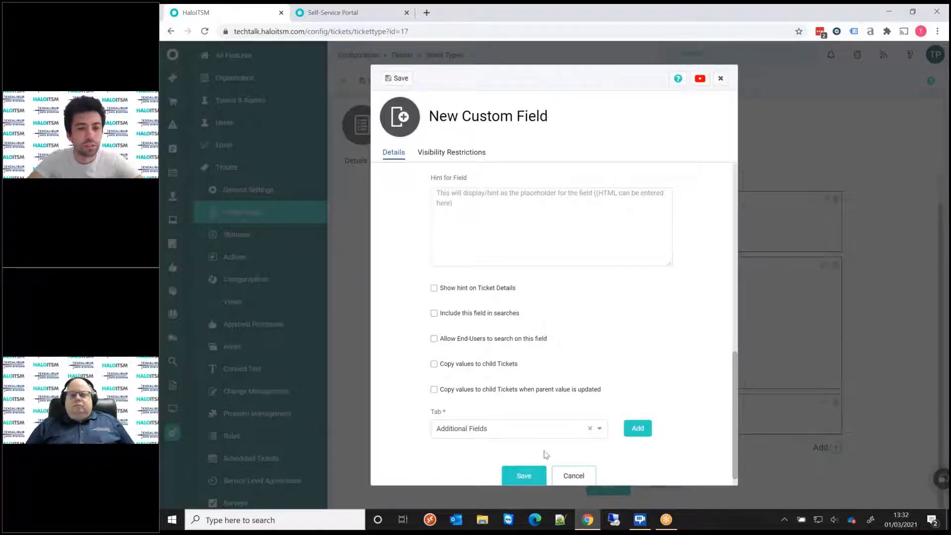
scroll(515, 446, down, 1)
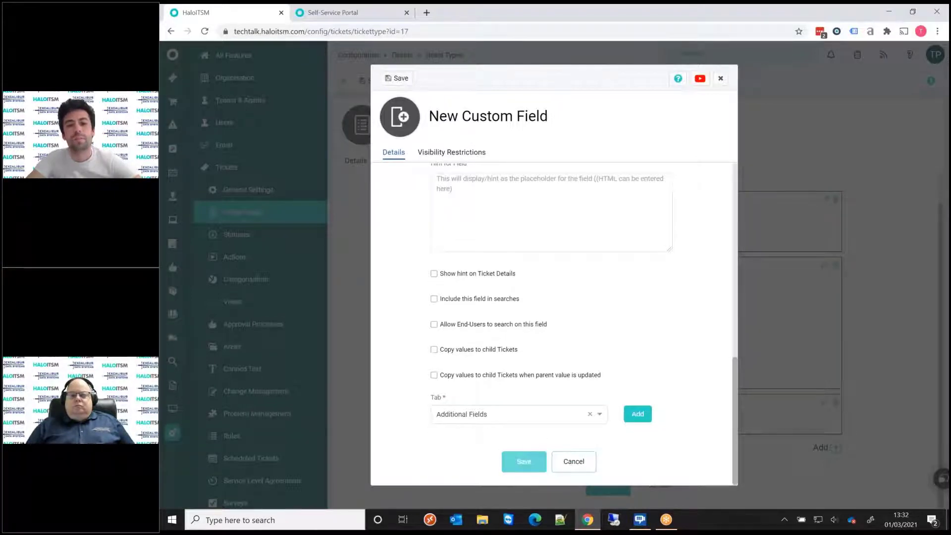
click(524, 461)
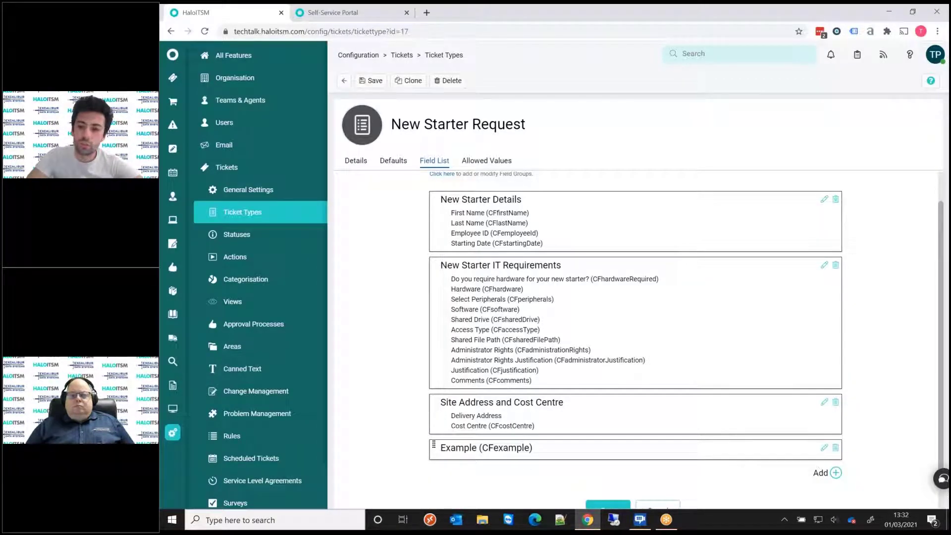
- Remove the standalone Example field from the New Starter Request field list and add it to the New Starter Details group
click(836, 448)
click(825, 198)
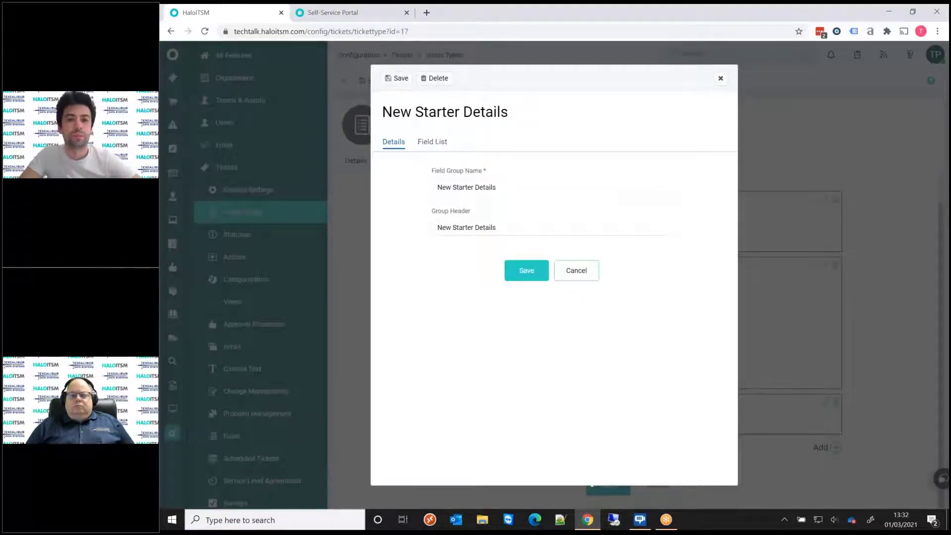
click(432, 142)
click(671, 308)
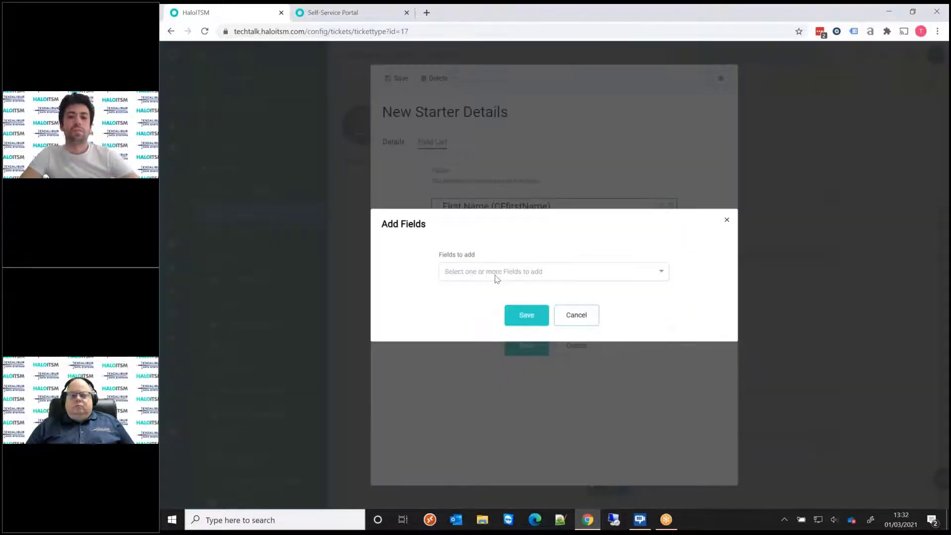
click(497, 273)
text(exa)
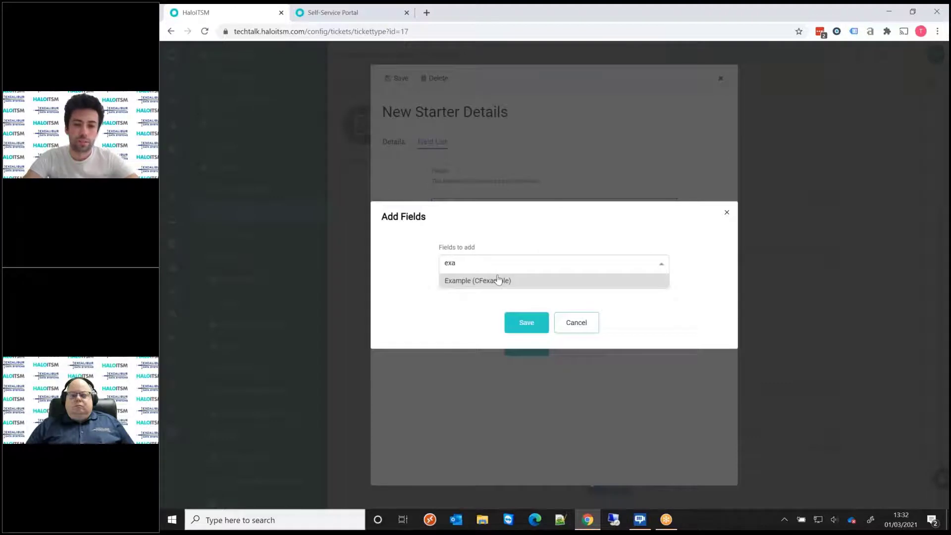
click(478, 281)
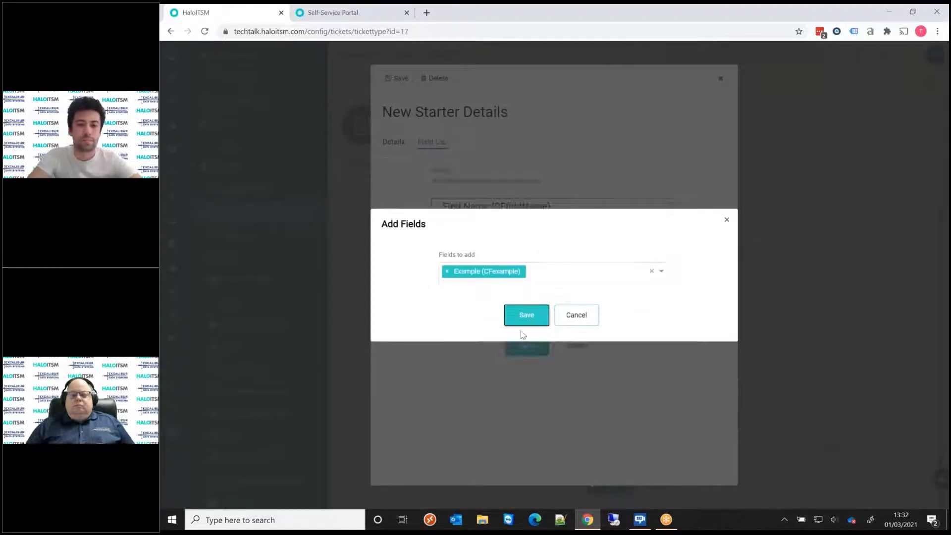
click(525, 319)
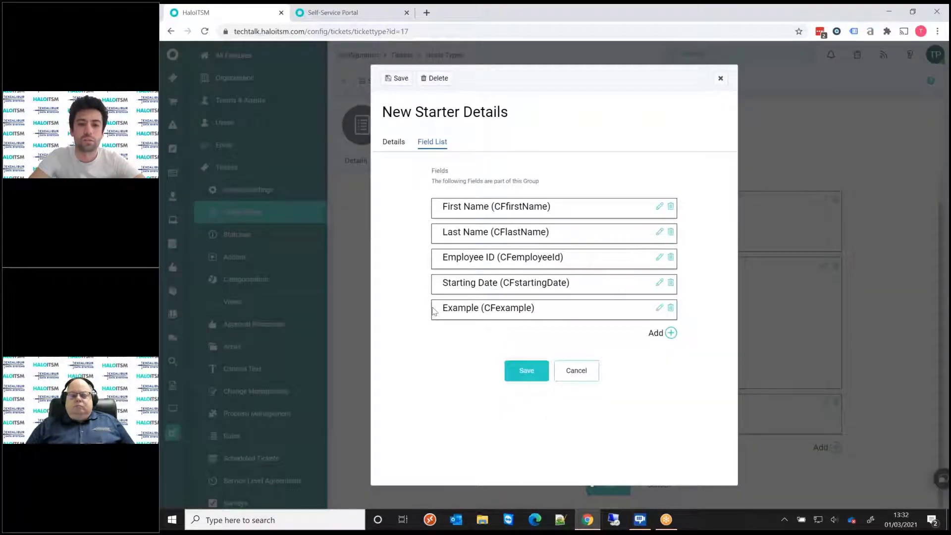
- Move the Example field above First Name in the New Starter Details group and save the group and ticket type
drag(435, 305, 436, 216)
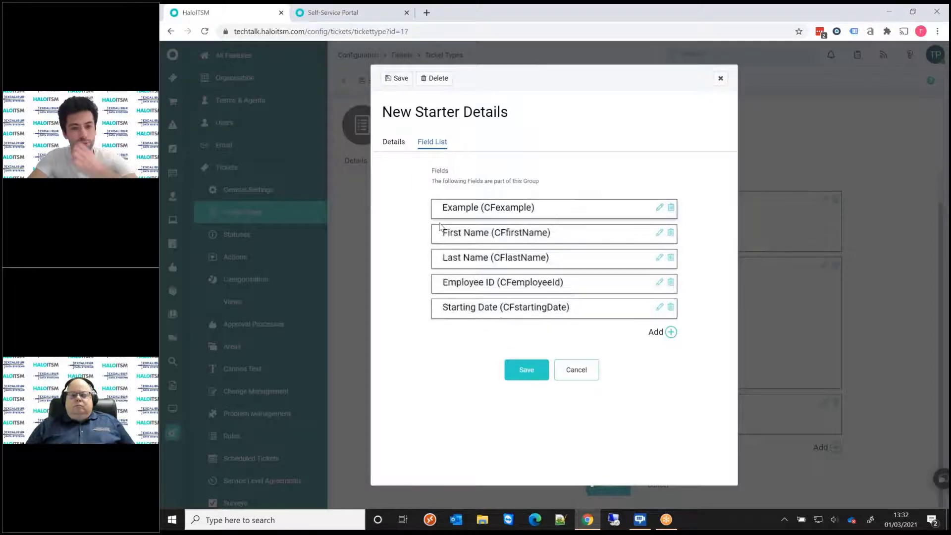
click(527, 364)
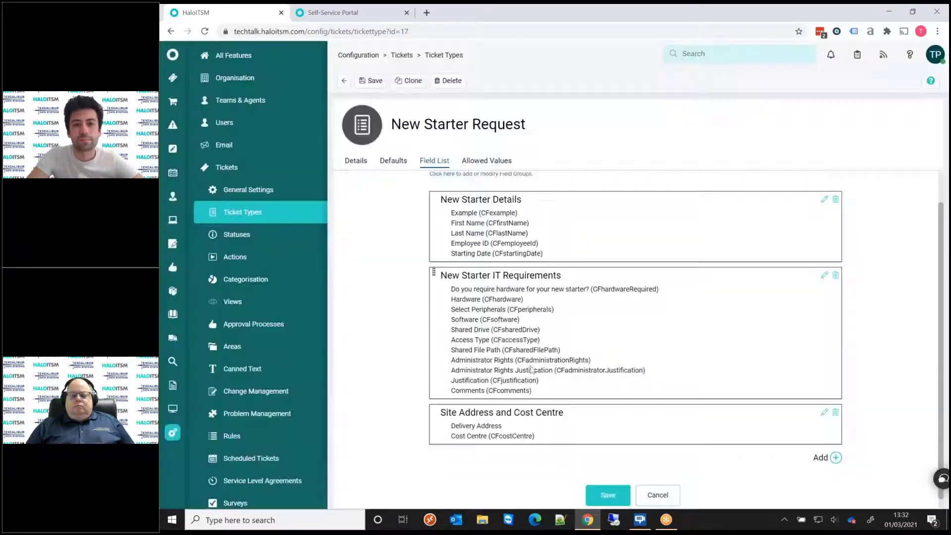
click(372, 80)
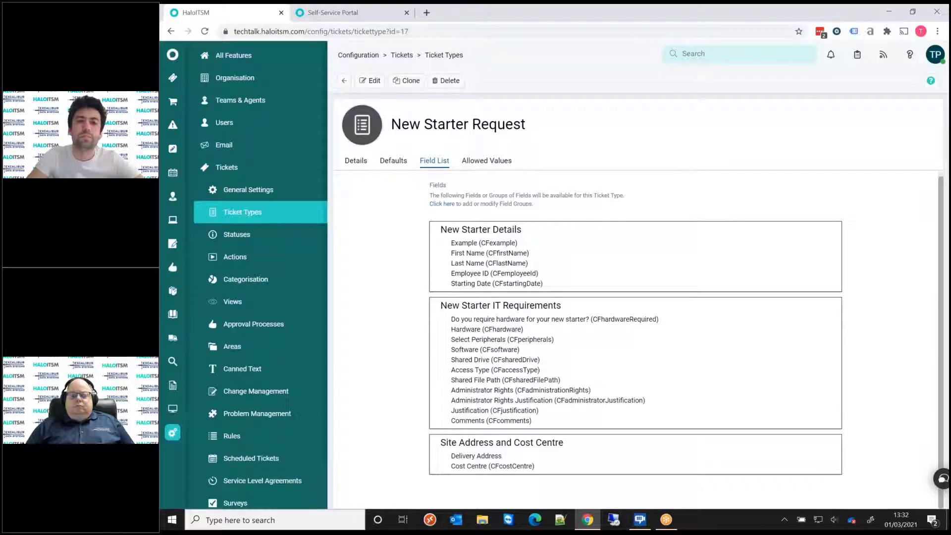
- Reload the self-service New Starter form, try Option 1 in the Example field and clear the selection
click(347, 12)
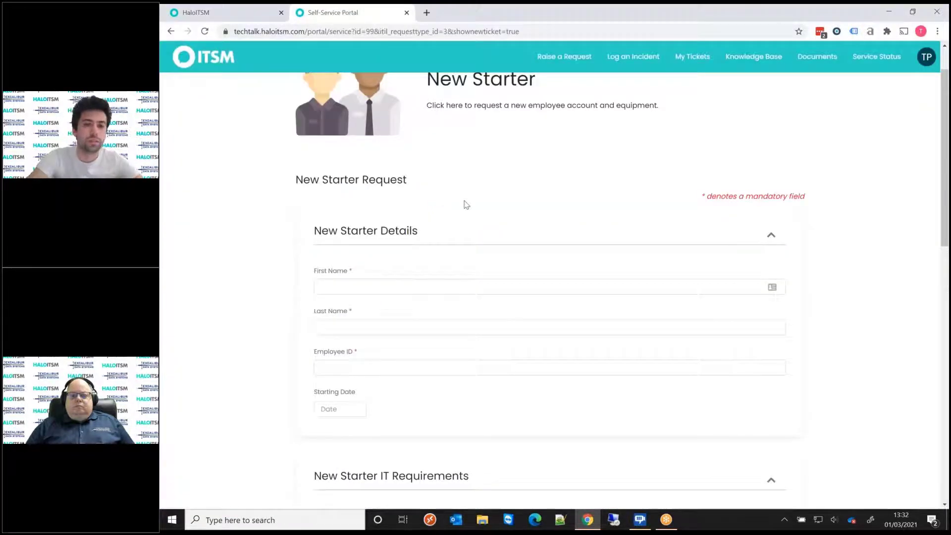
key(F5)
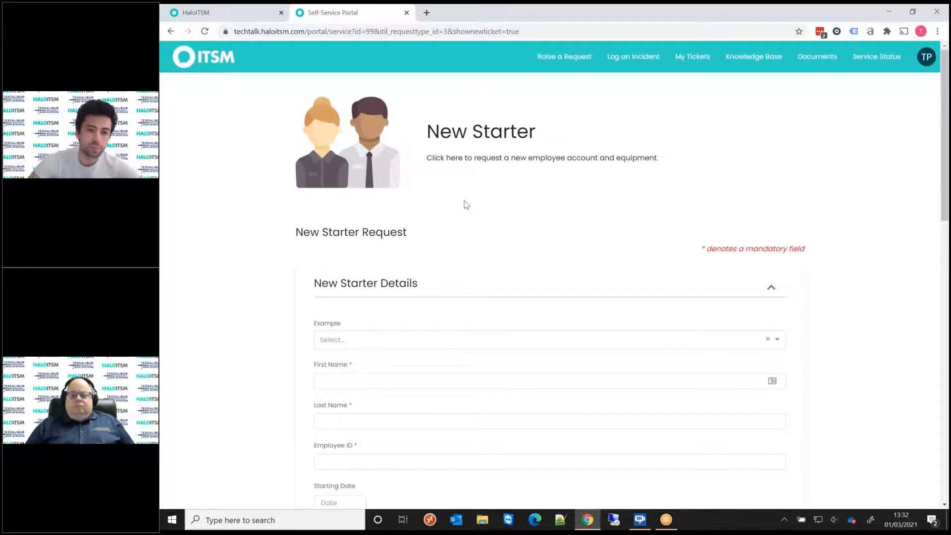
scroll(415, 432, down, 1)
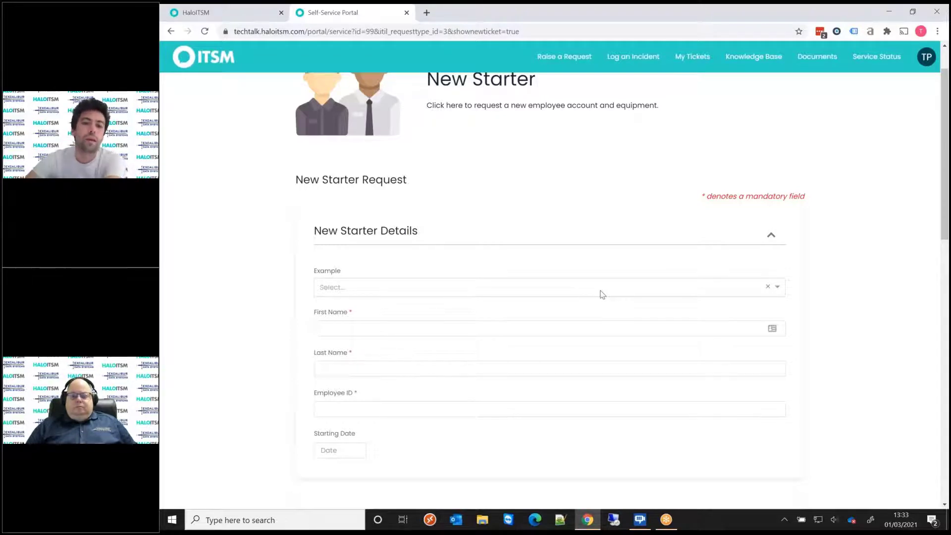
click(358, 291)
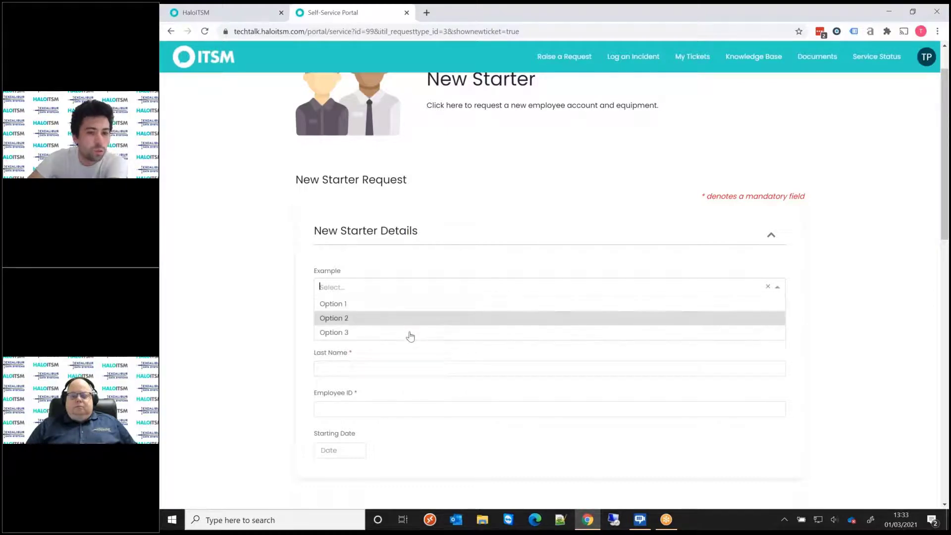
click(437, 313)
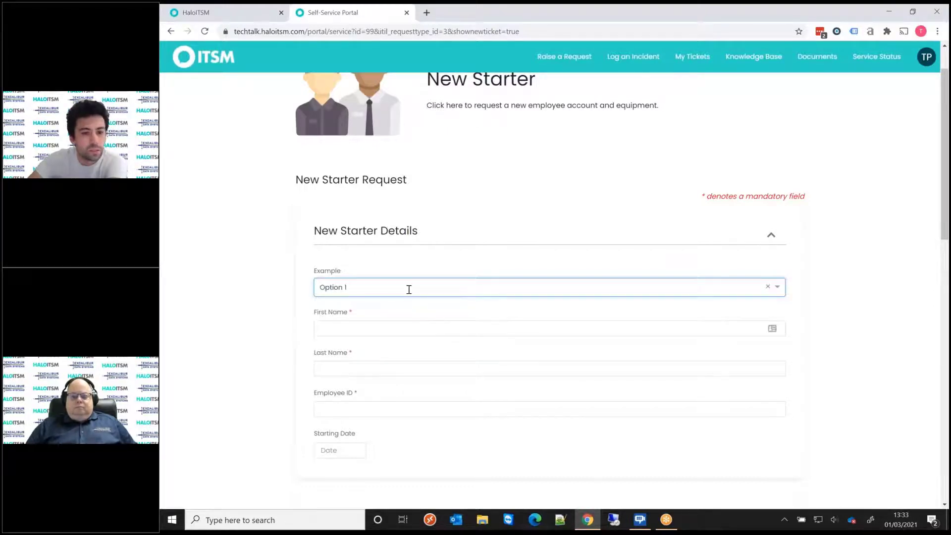
click(407, 289)
click(768, 289)
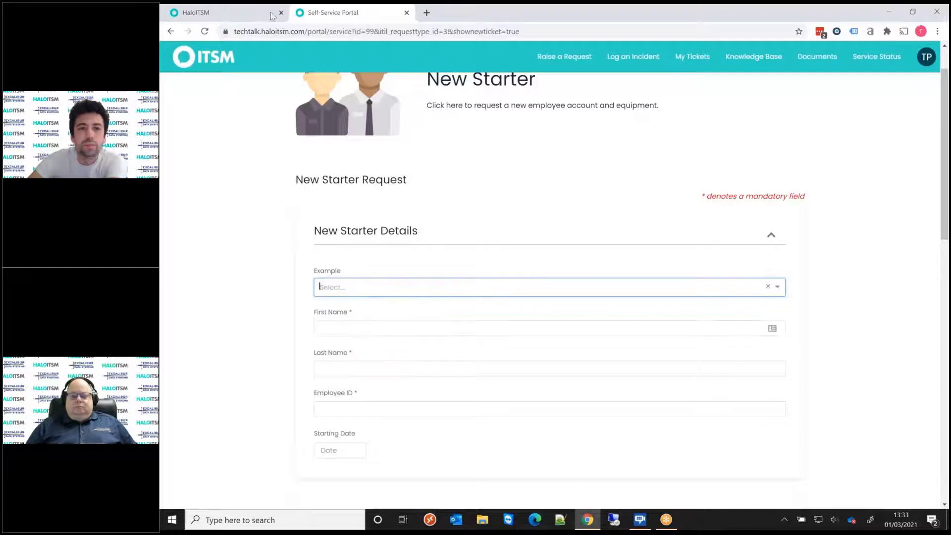
- Set the Example field in the New Starter Details group to "Visible - Required" on the end-user new ticket screen and save it
click(223, 12)
click(372, 81)
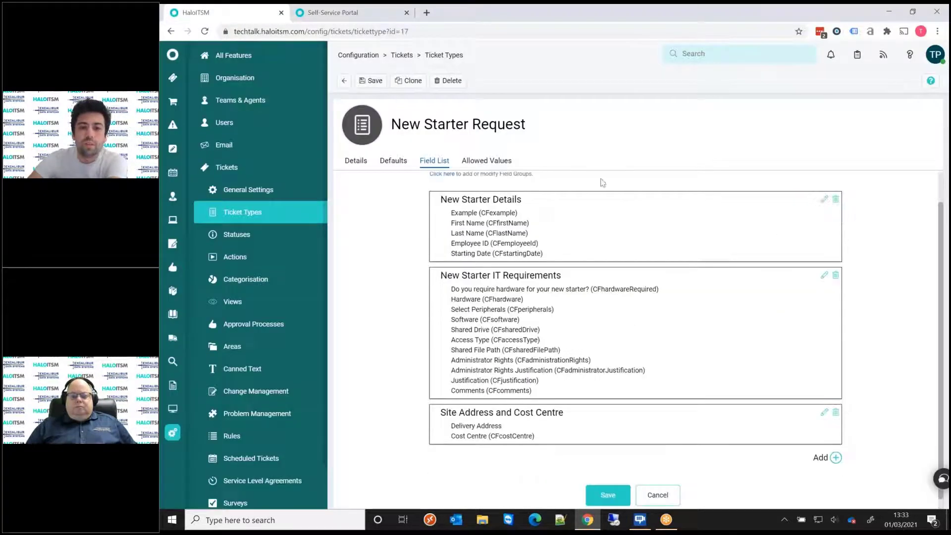
click(823, 200)
click(432, 141)
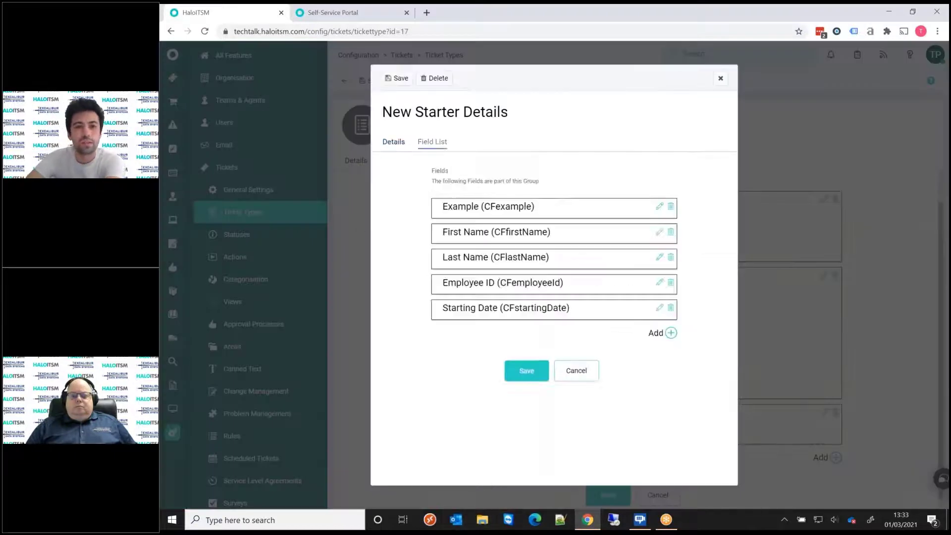
click(660, 207)
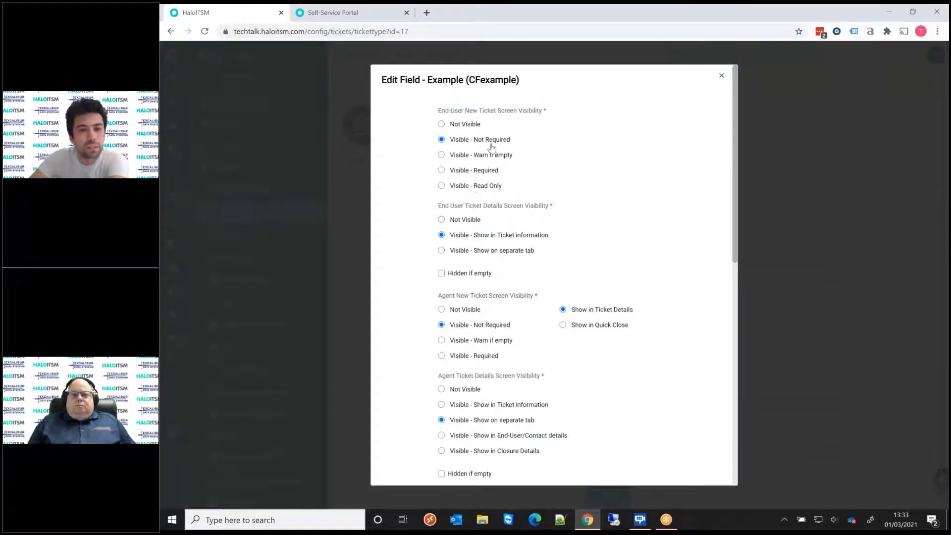
click(471, 173)
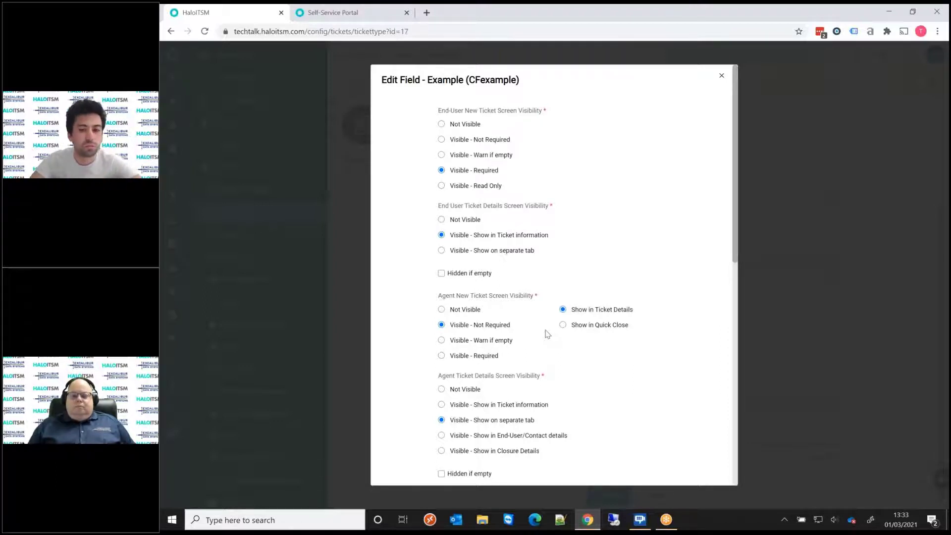
scroll(603, 284, down, 15)
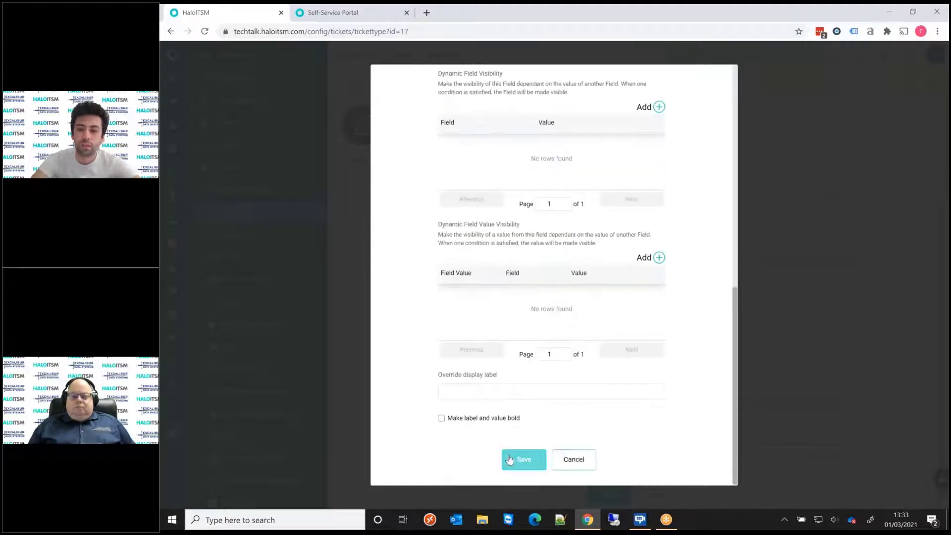
click(509, 459)
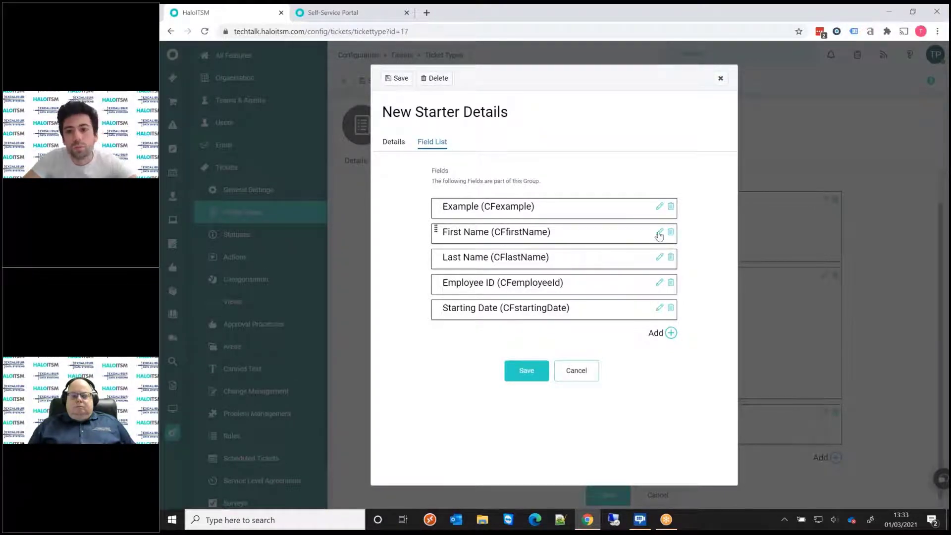
- Add a dynamic visibility condition to the First Name field so it depends on Example being Option 2, and save the field
click(660, 234)
scroll(649, 253, down, 10)
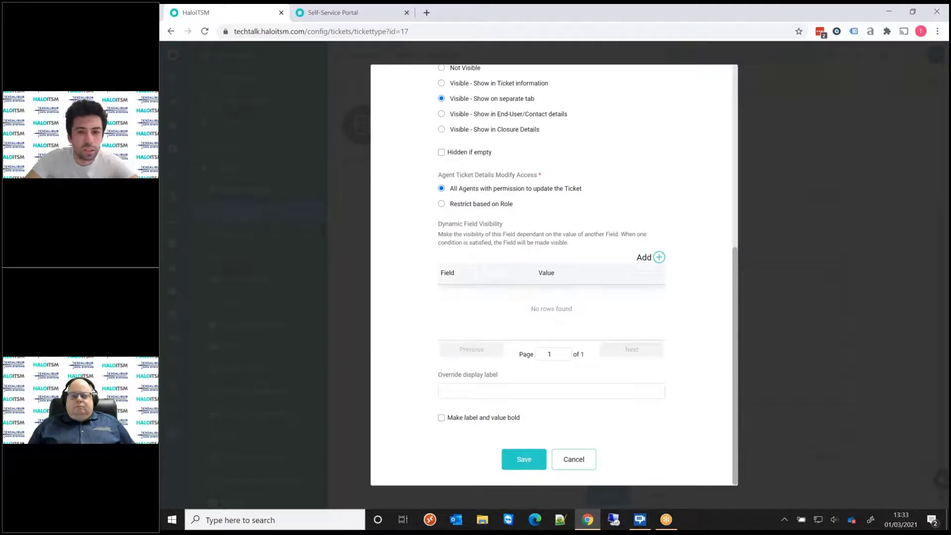
click(659, 257)
click(594, 275)
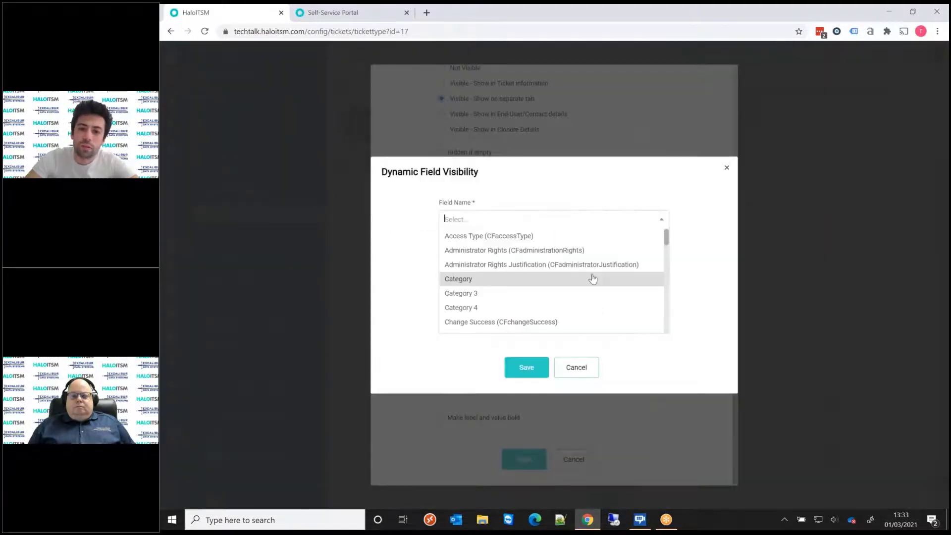
text(example)
click(594, 278)
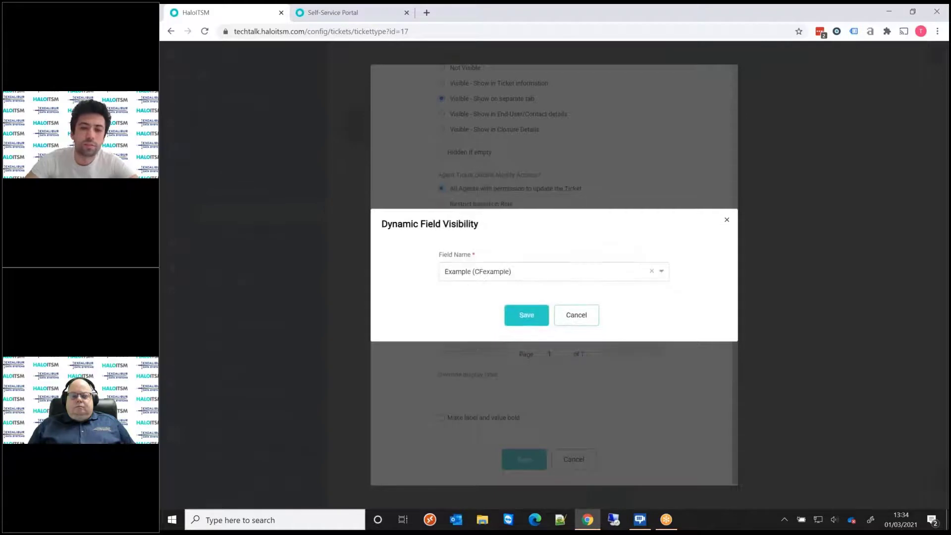
click(524, 315)
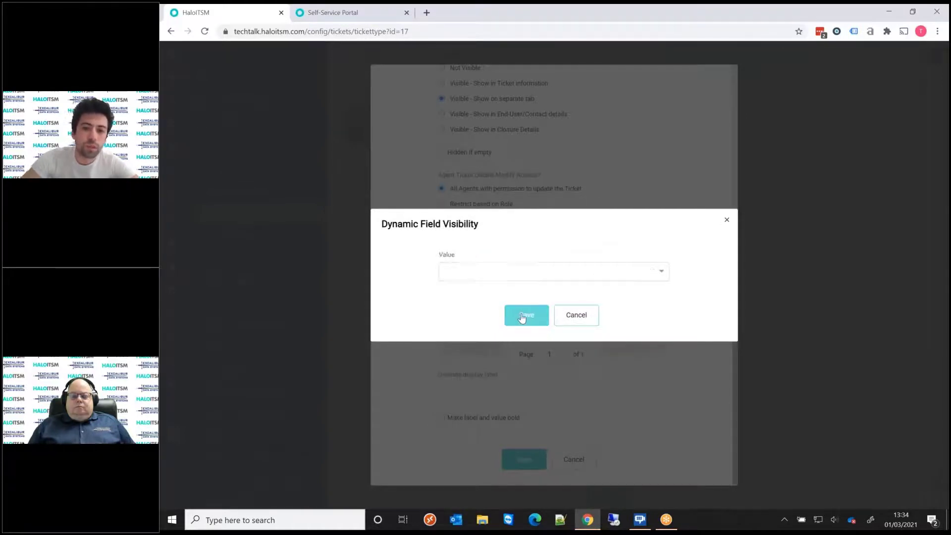
click(495, 276)
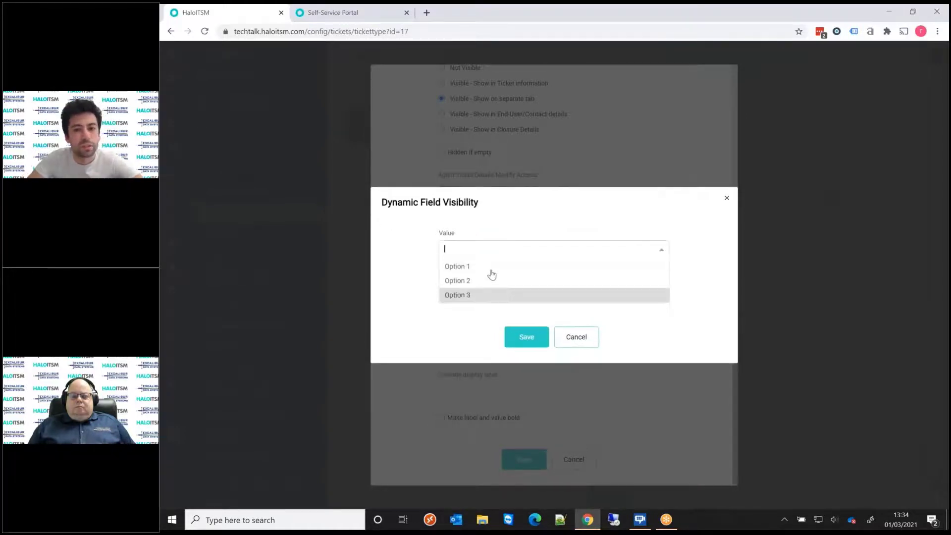
click(487, 281)
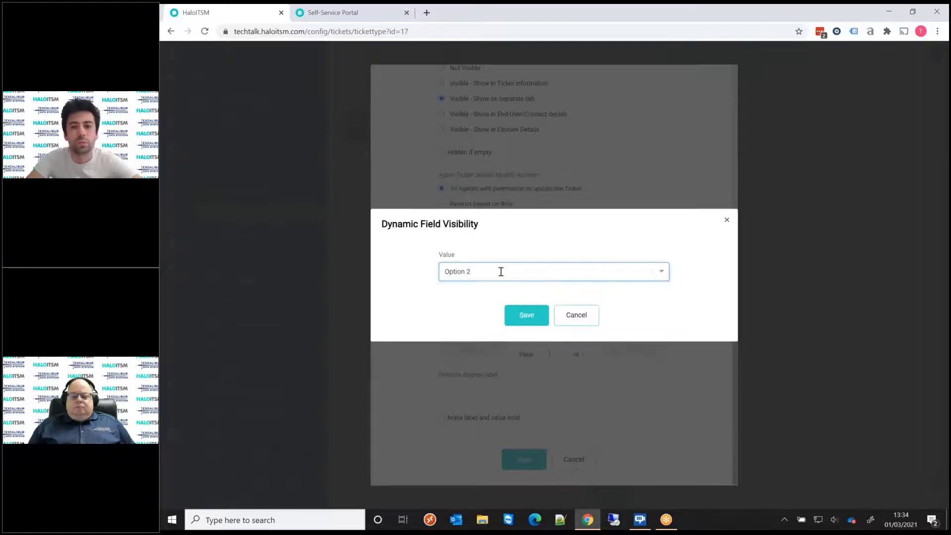
click(525, 321)
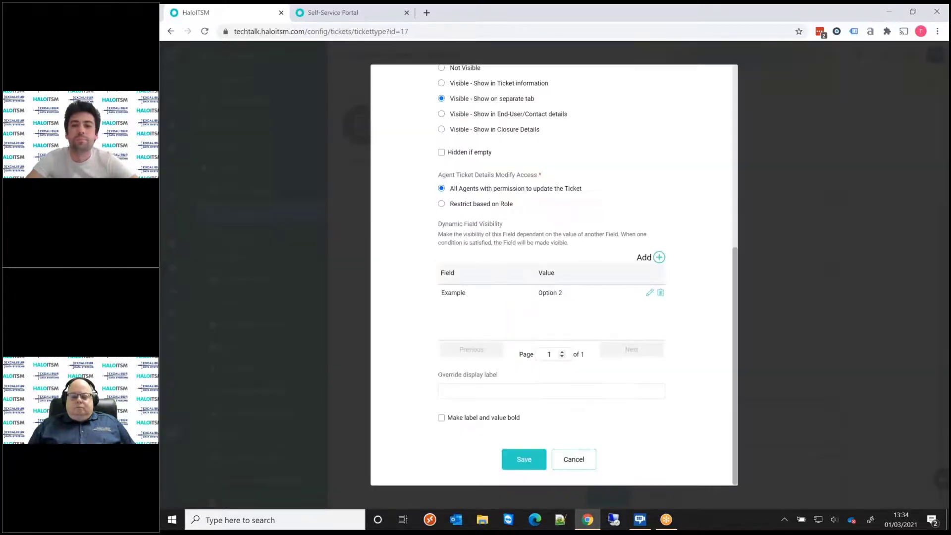
click(524, 461)
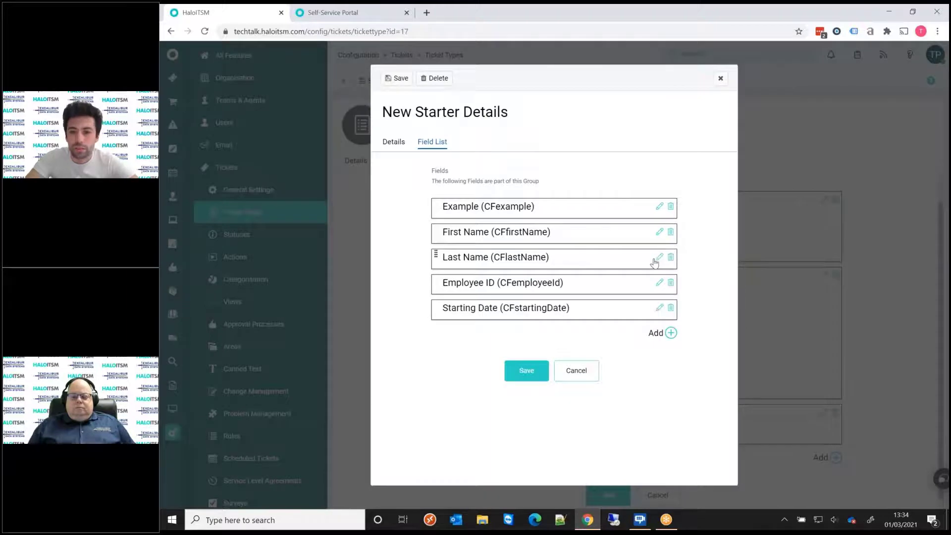
- Give the Last Name field a dynamic visibility condition of Example equal to Option 2 and save the field
click(659, 258)
scroll(661, 272, down, 5)
click(659, 257)
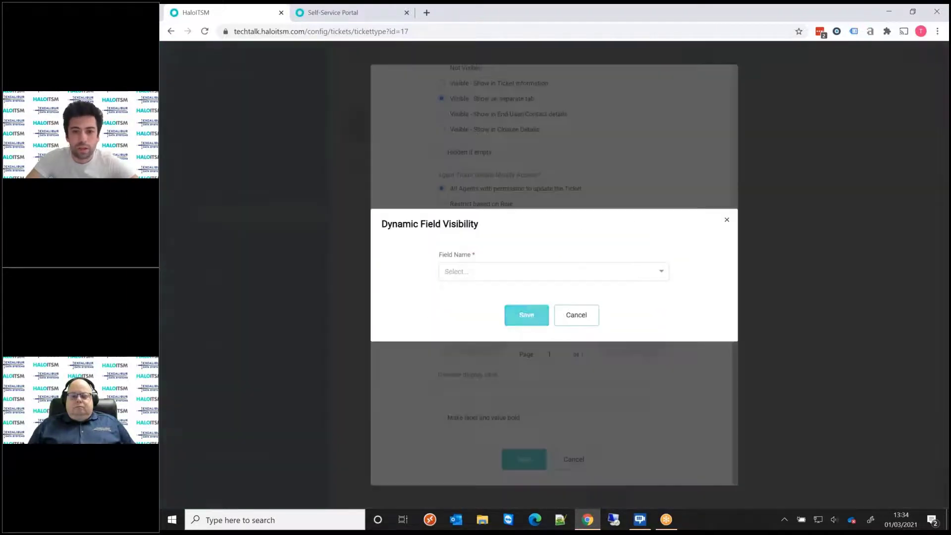
click(545, 270)
text(example)
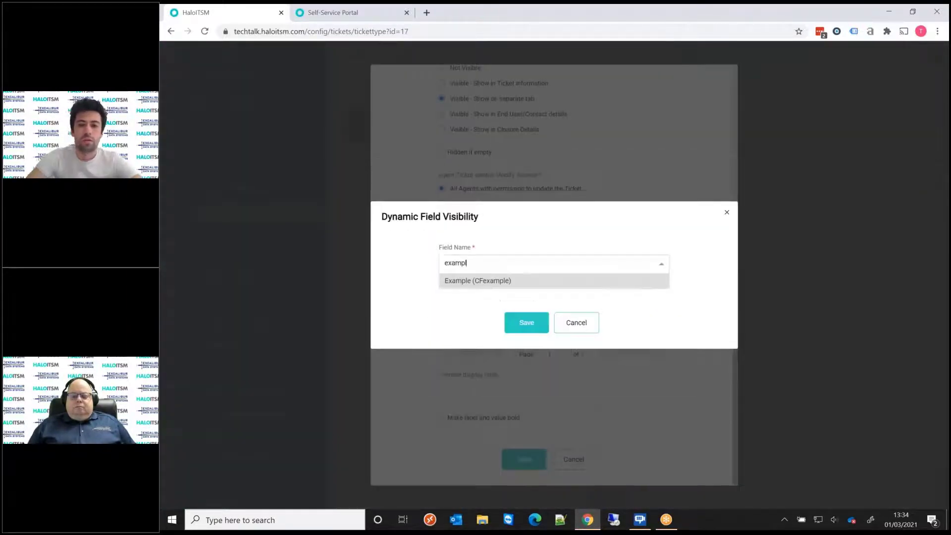
click(545, 279)
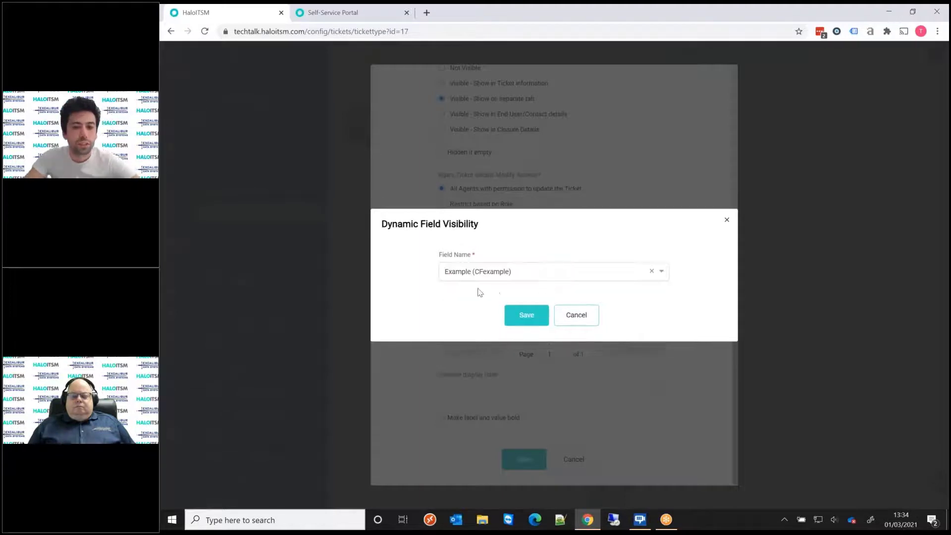
click(516, 315)
click(499, 276)
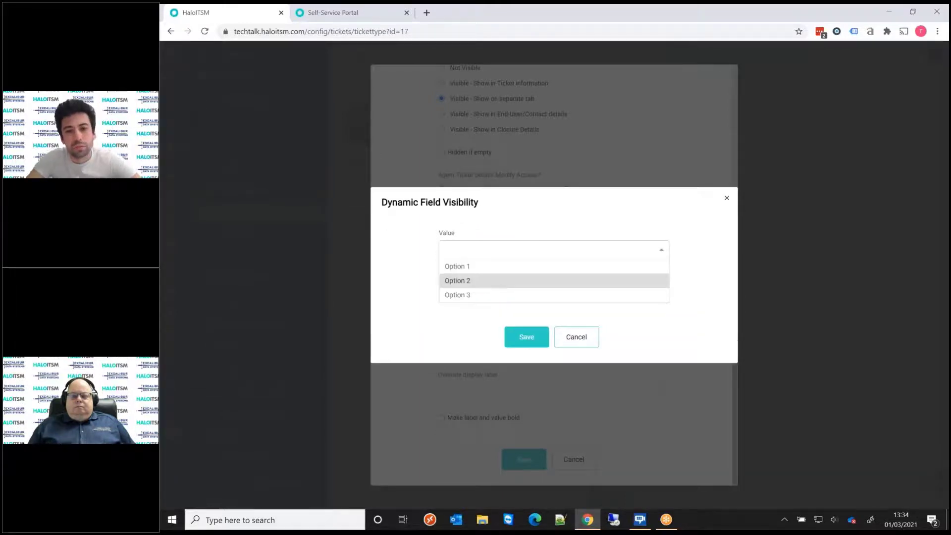
click(499, 282)
click(527, 337)
click(529, 462)
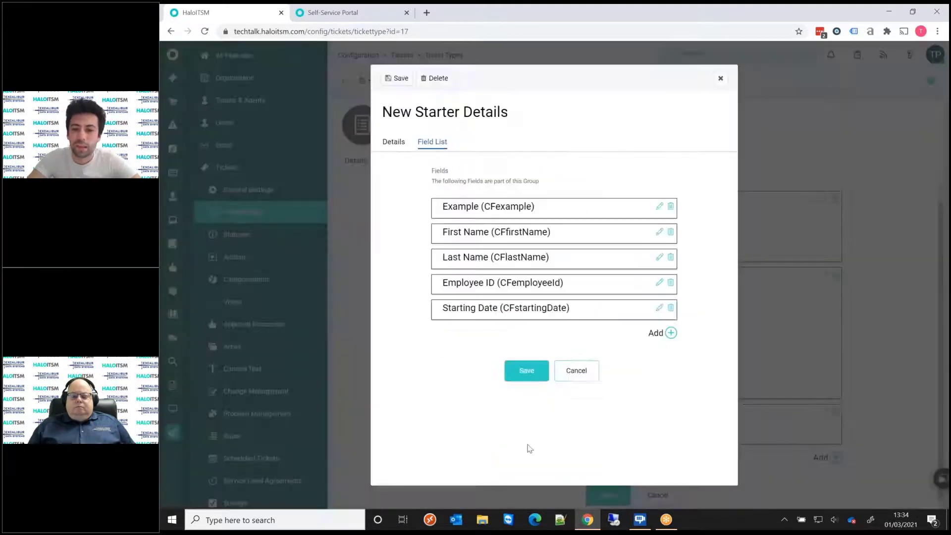
- Save the New Starter Details group and the ticket type, and reload the New Starter form in the self-service portal
click(527, 373)
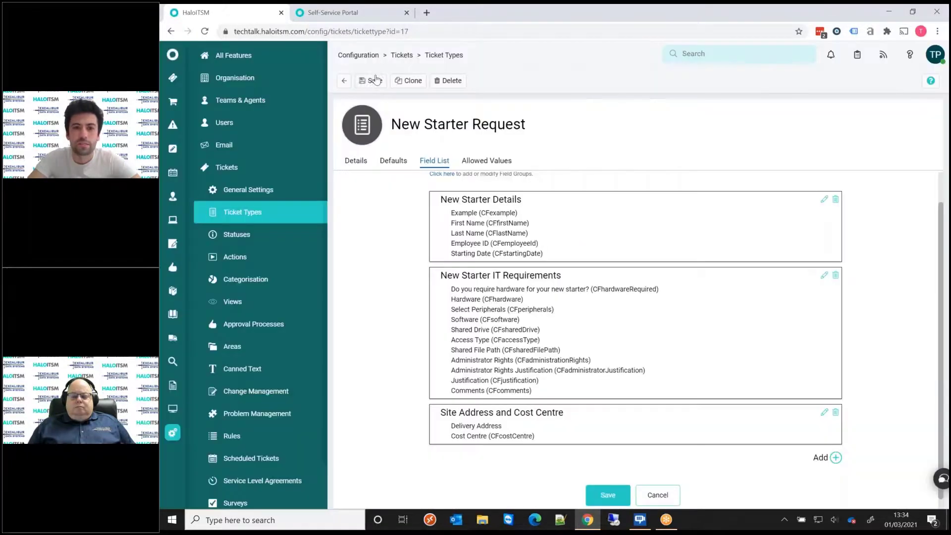
click(375, 82)
click(343, 16)
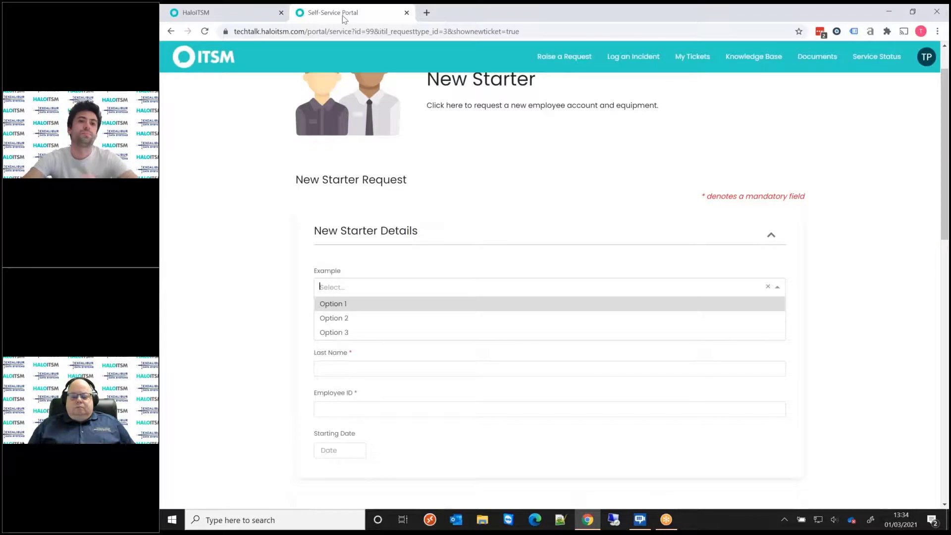
key(F5)
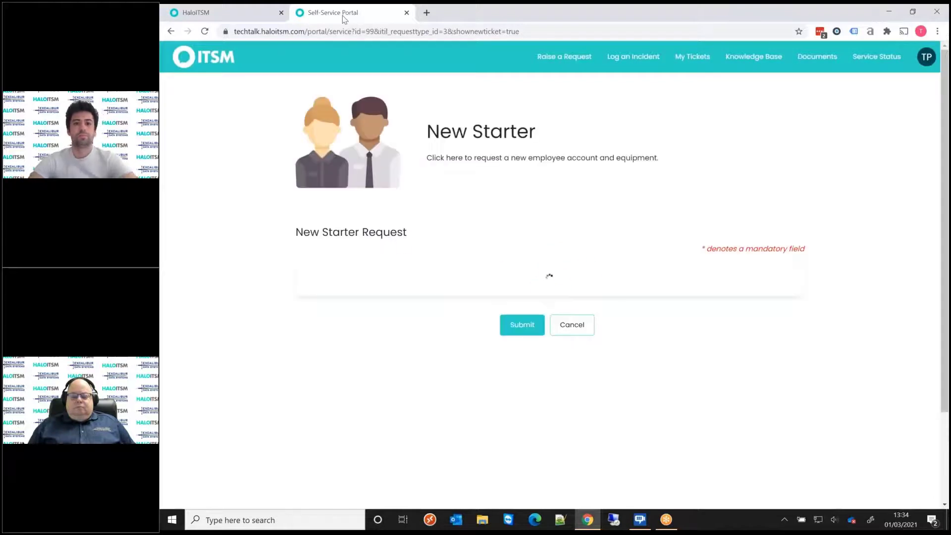
scroll(318, 279, down, 2)
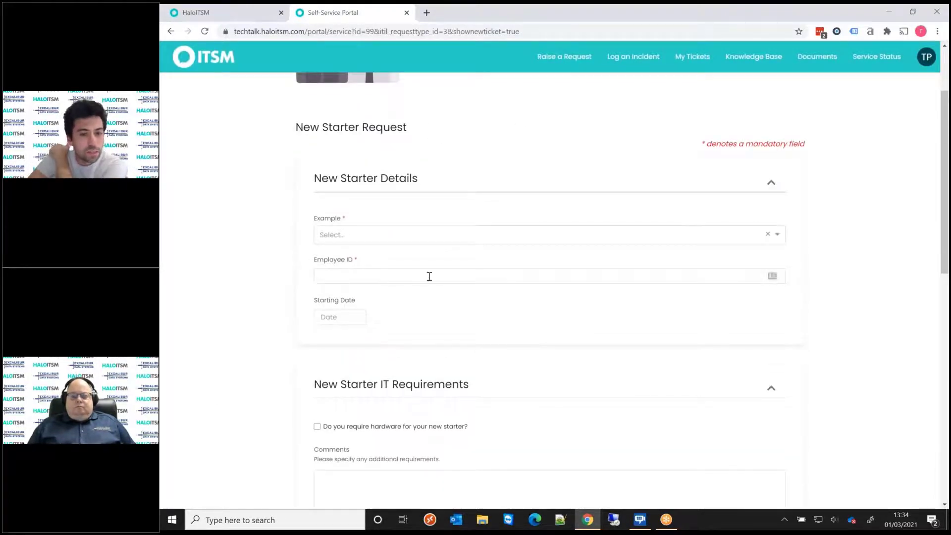
- Test the dynamic visibility by choosing Option 1 and switching to Option 2 in the form's Example field
click(459, 234)
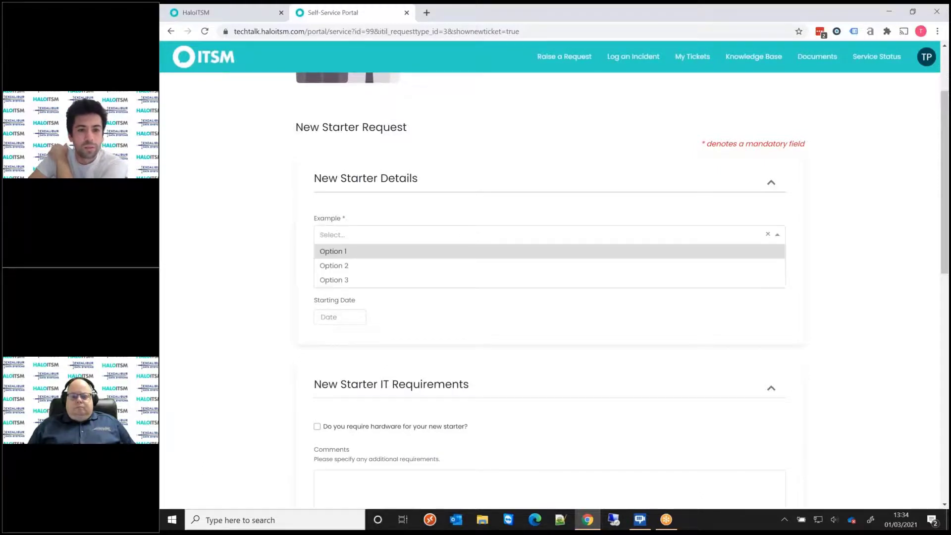
click(372, 251)
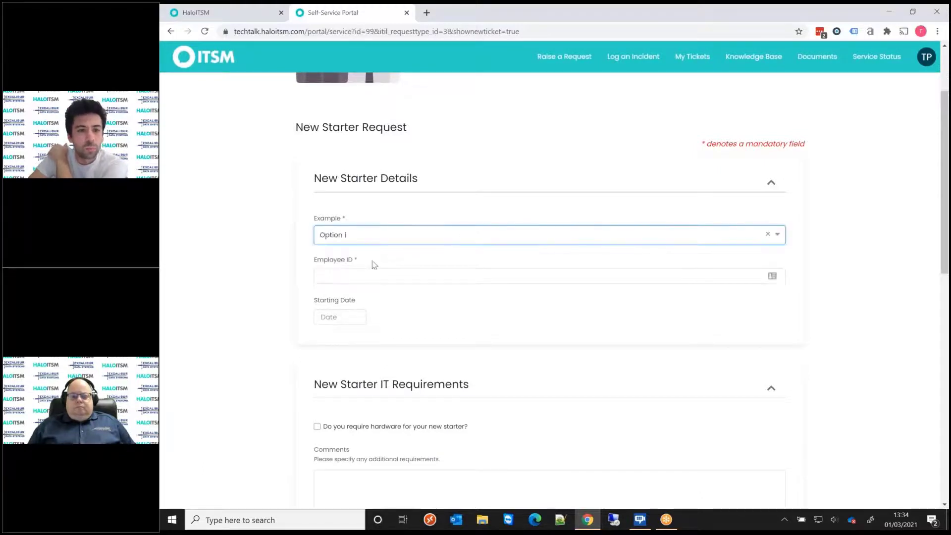
click(355, 234)
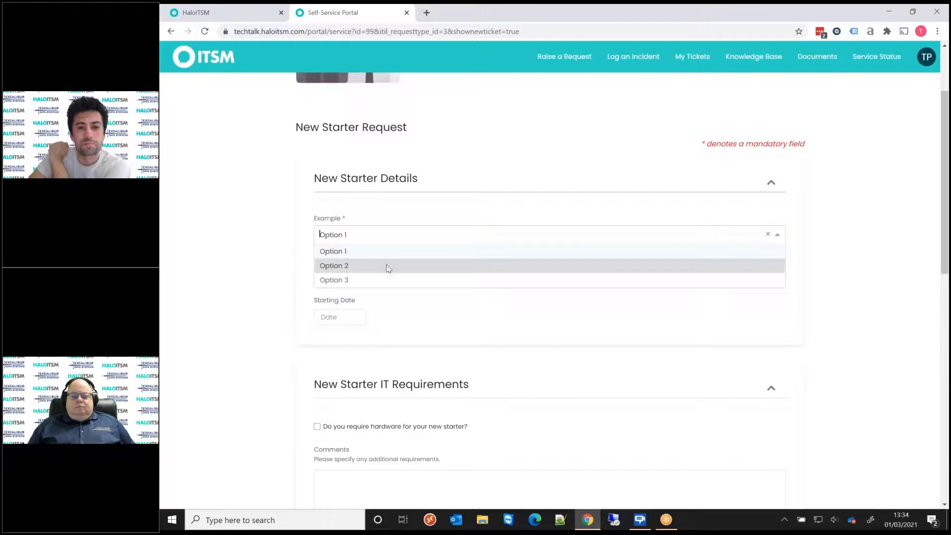
click(389, 266)
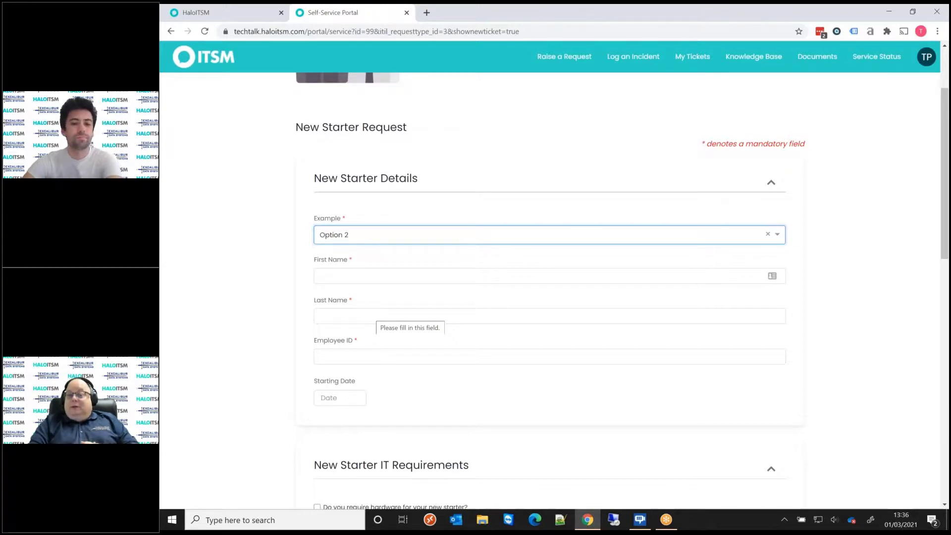
- Try ticking "Do you require hardware for your new starter?" under New Starter IT Requirements and untick it again
scroll(550, 292, down, 4)
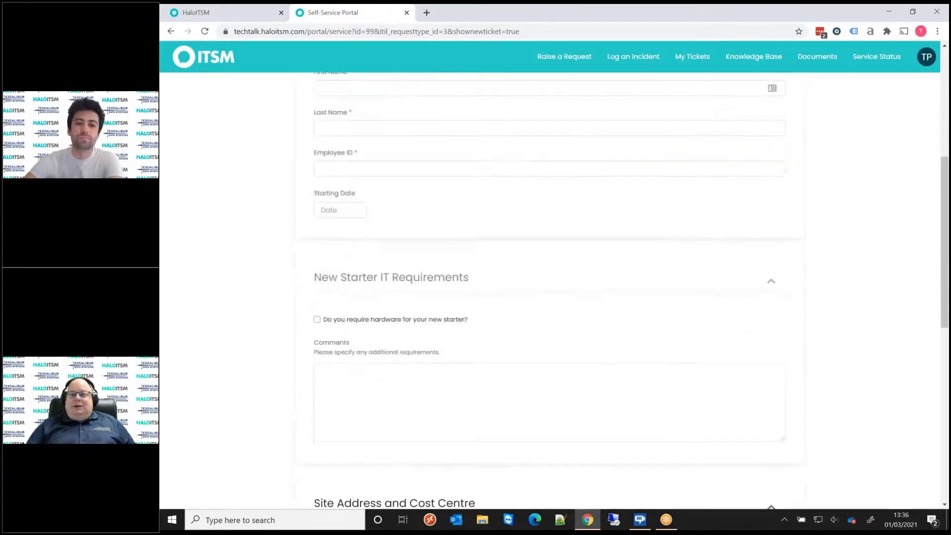
click(366, 312)
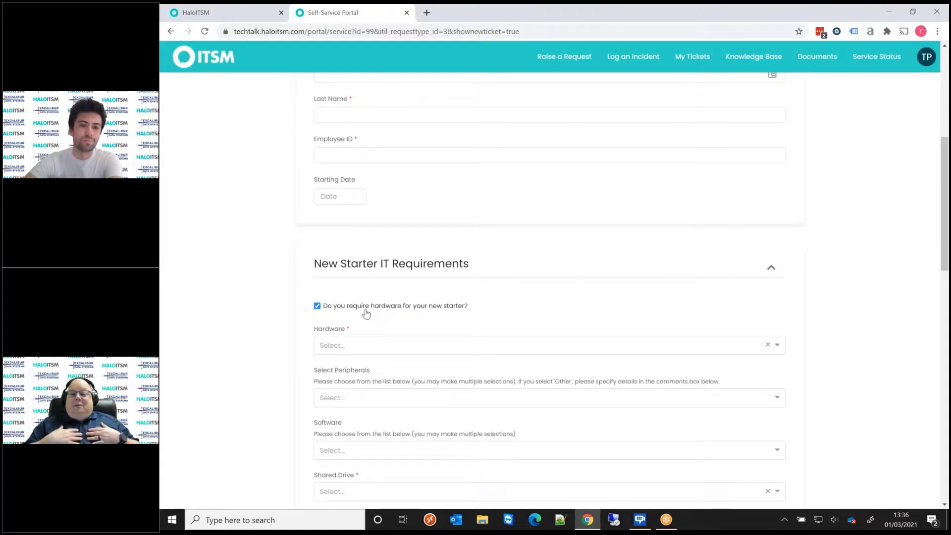
click(365, 309)
scroll(365, 310, up, 3)
scroll(550, 290, up, 3)
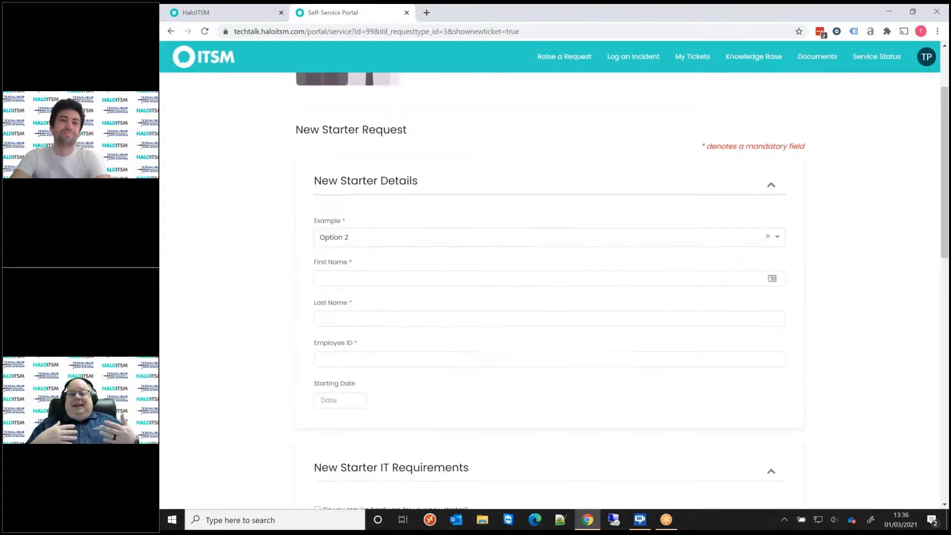